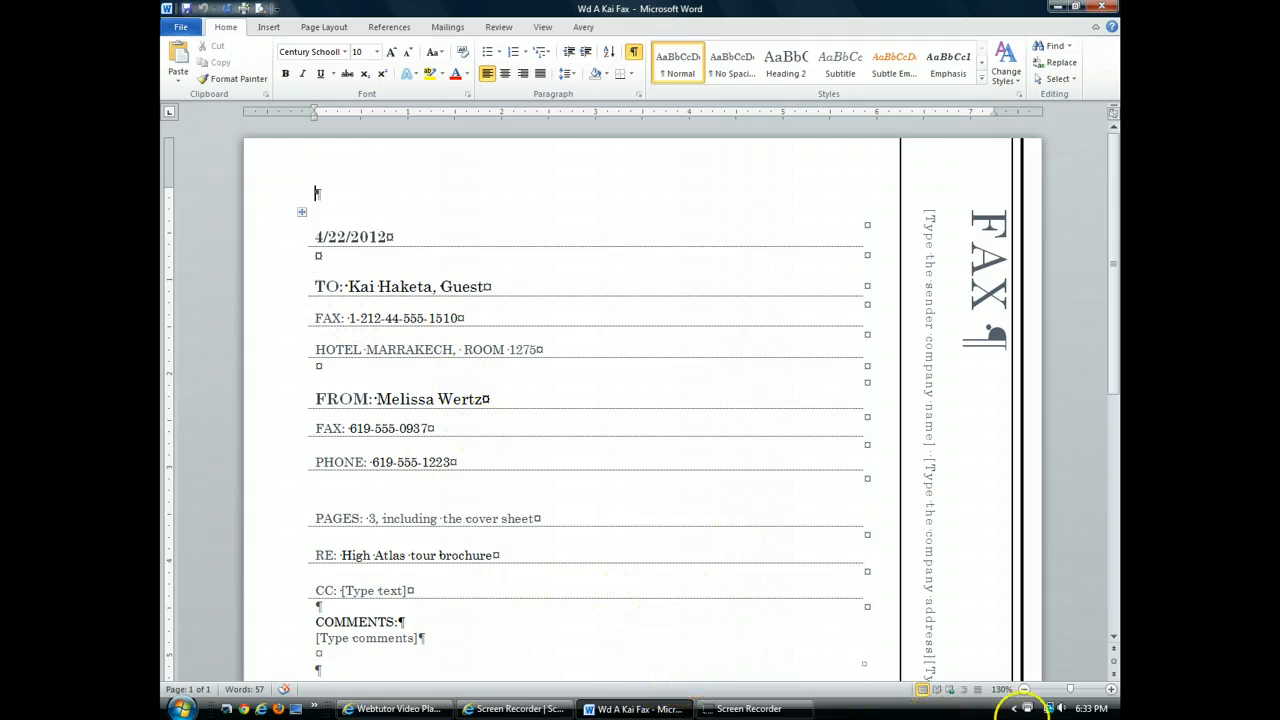
# Replace the comments placeholder with "A draft copy of the High Atlas tour brochure is attached.".
pyautogui.click(1114, 640)
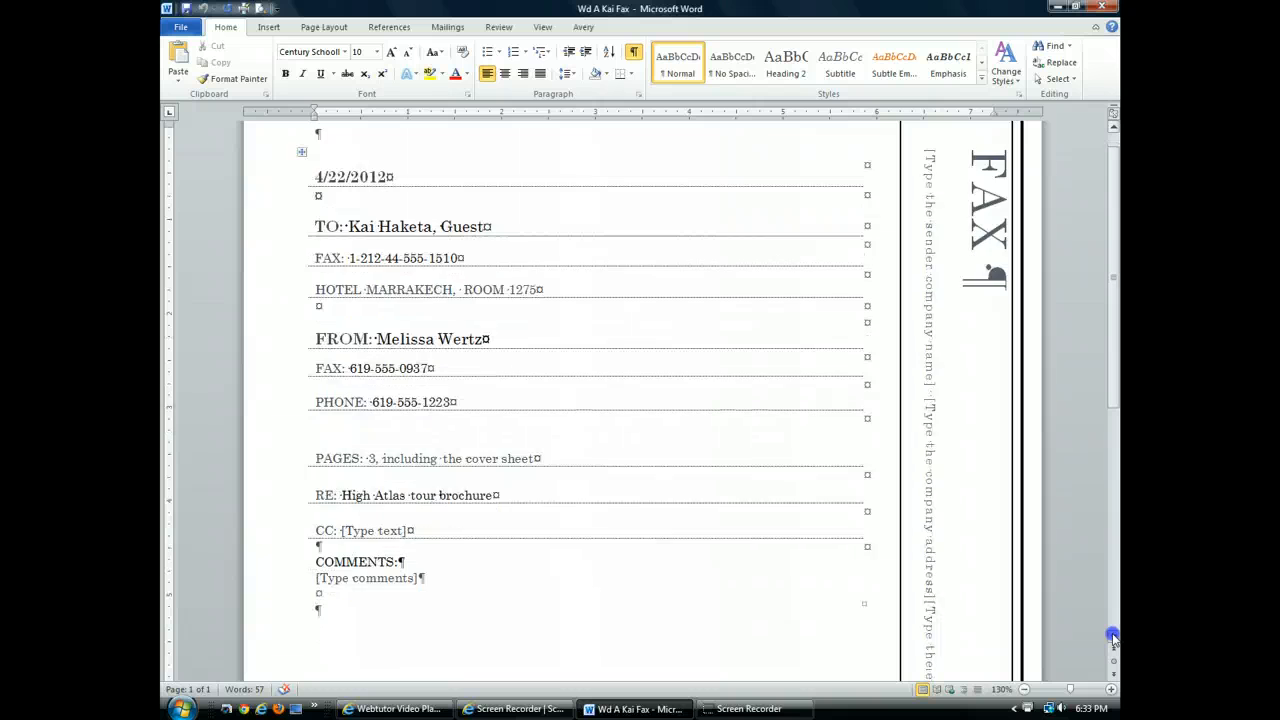
pyautogui.moveTo(1113, 638); pyautogui.dragTo(1113, 638)
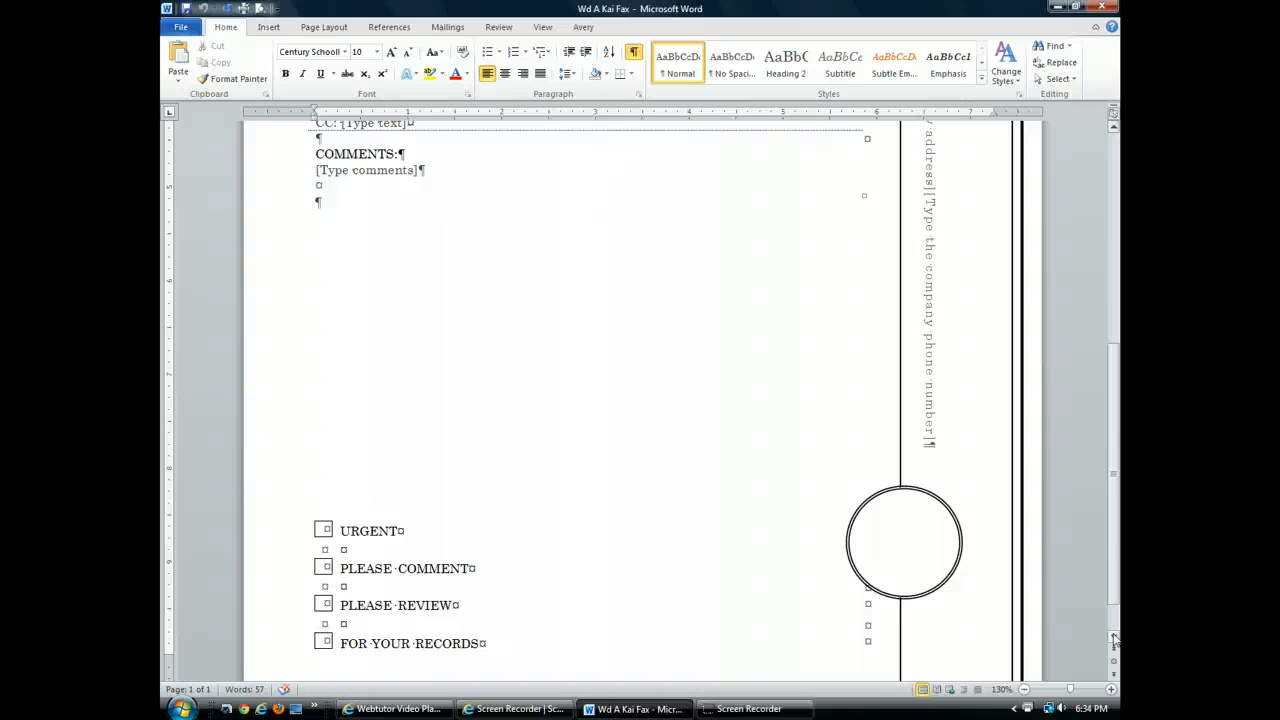
pyautogui.click(345, 171)
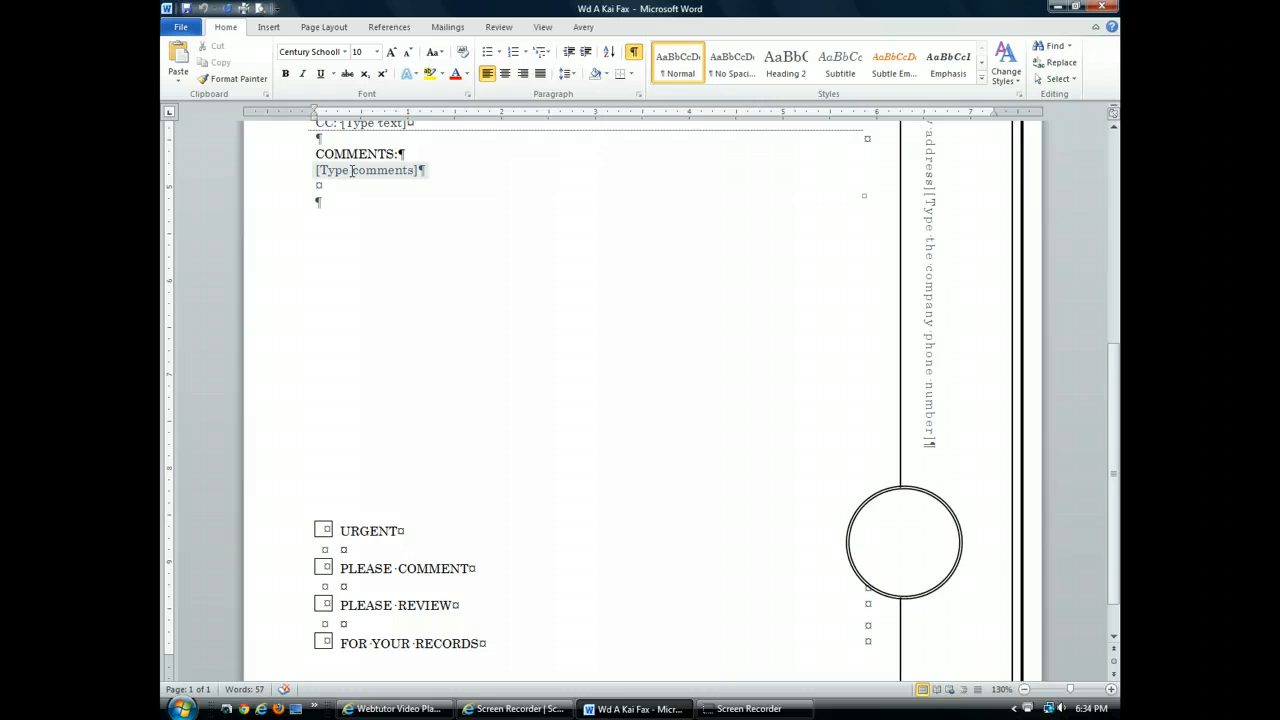
pyautogui.click(352, 171)
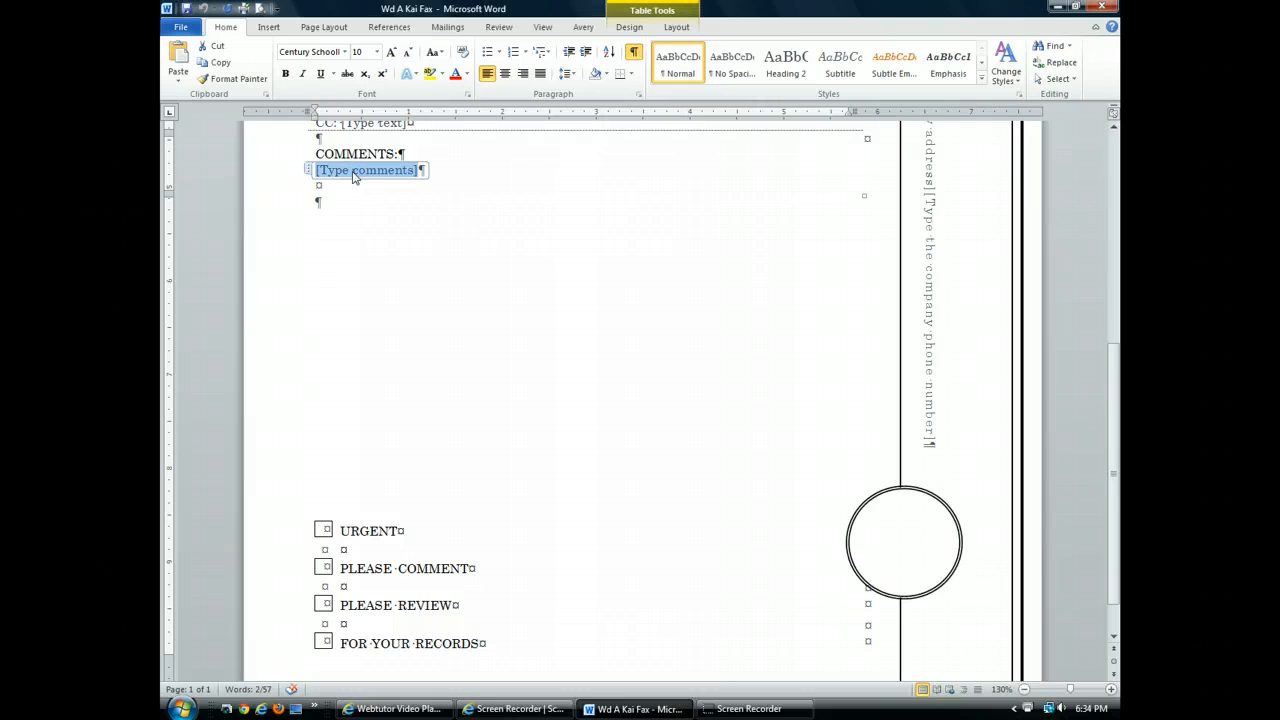
pyautogui.write('A dr')
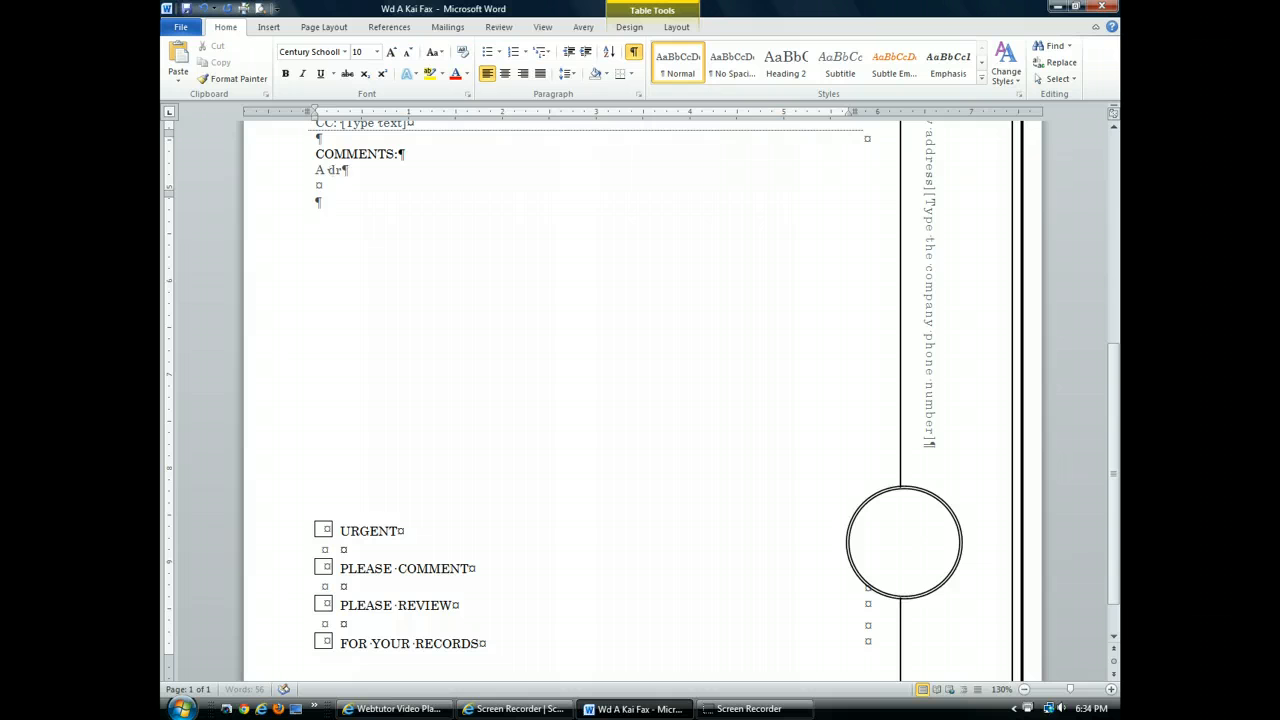
pyautogui.write('aft virsi')
pyautogui.press('BackSpace')
pyautogui.press('BackSpace')
pyautogui.press('BackSpace')
pyautogui.press('BackSpace')
pyautogui.write('opy of the High At')
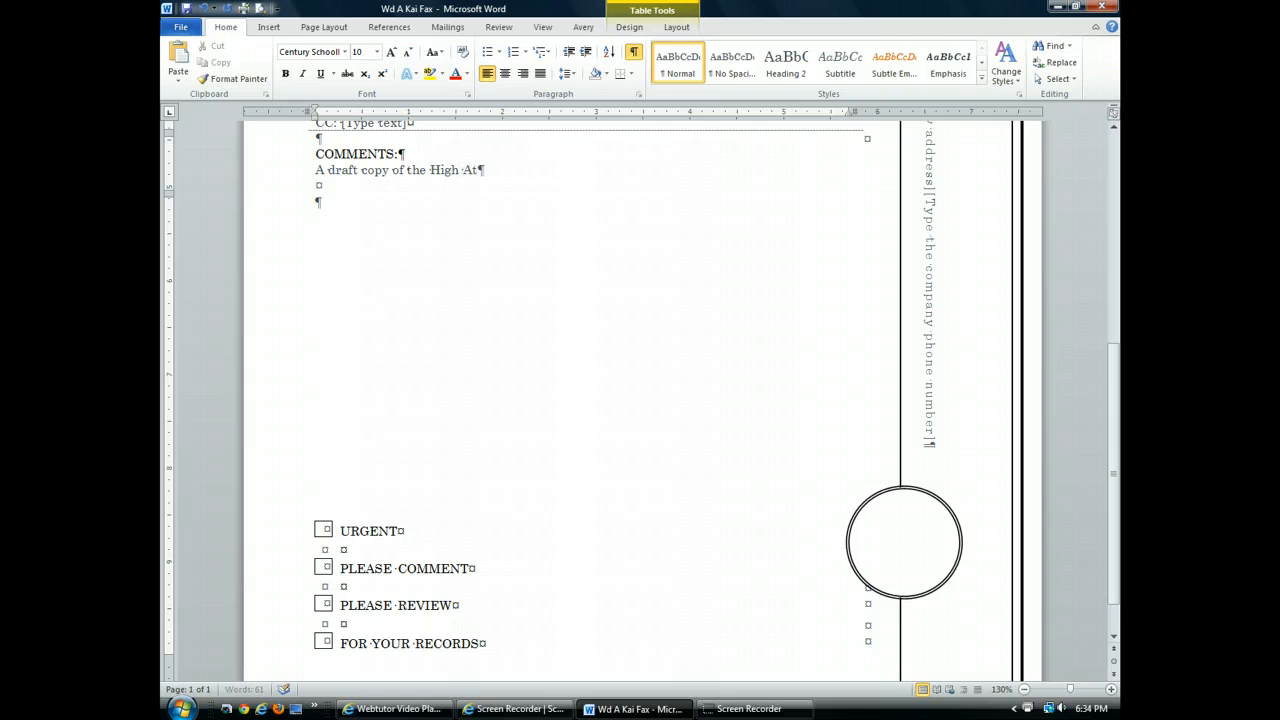
pyautogui.write('las tour brochur')
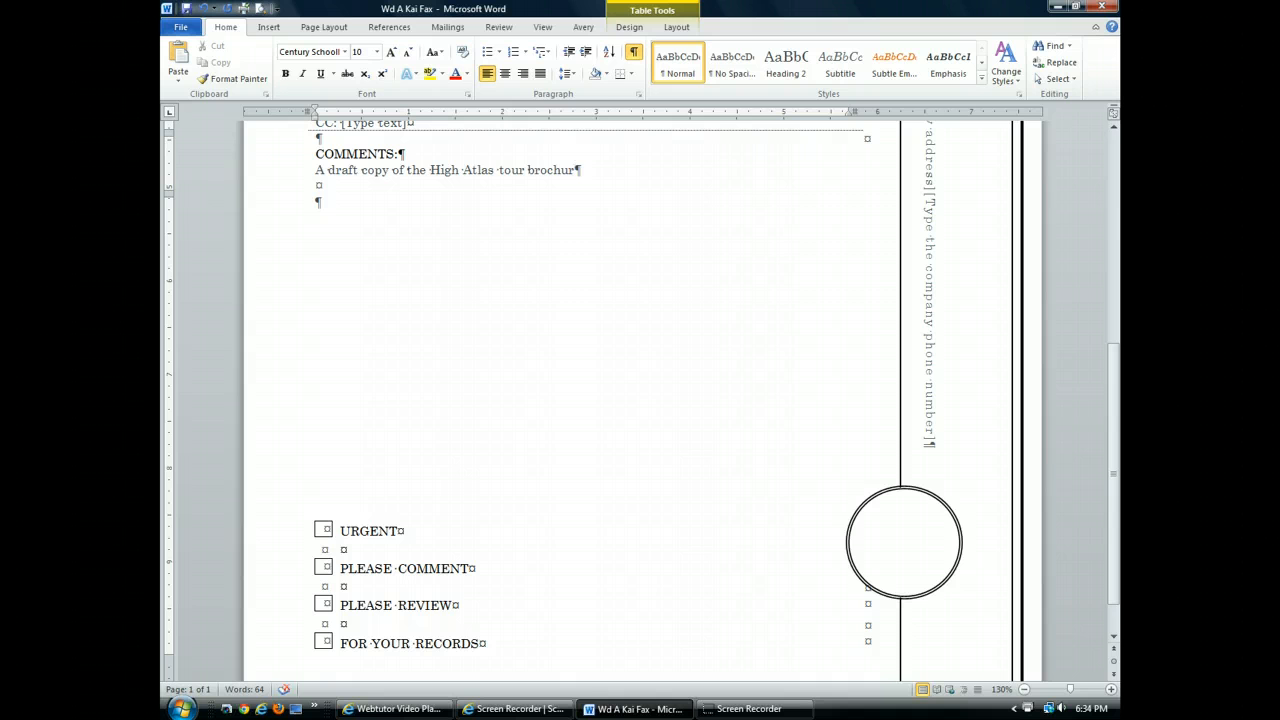
pyautogui.write('e is attached.  P')
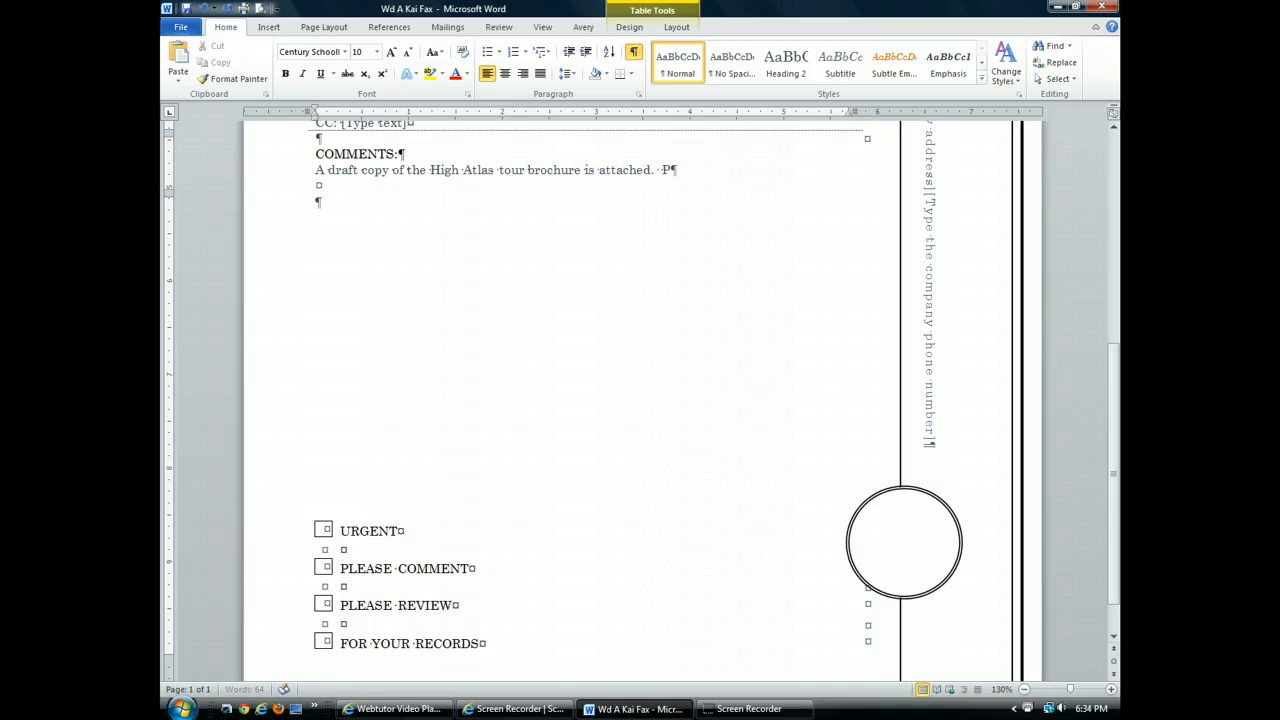
# Continue the comments with "Please revise the text for accuracy. The photos are for placement only. Have you hired a photographer yet?".
pyautogui.write('lease revise the text for acc')
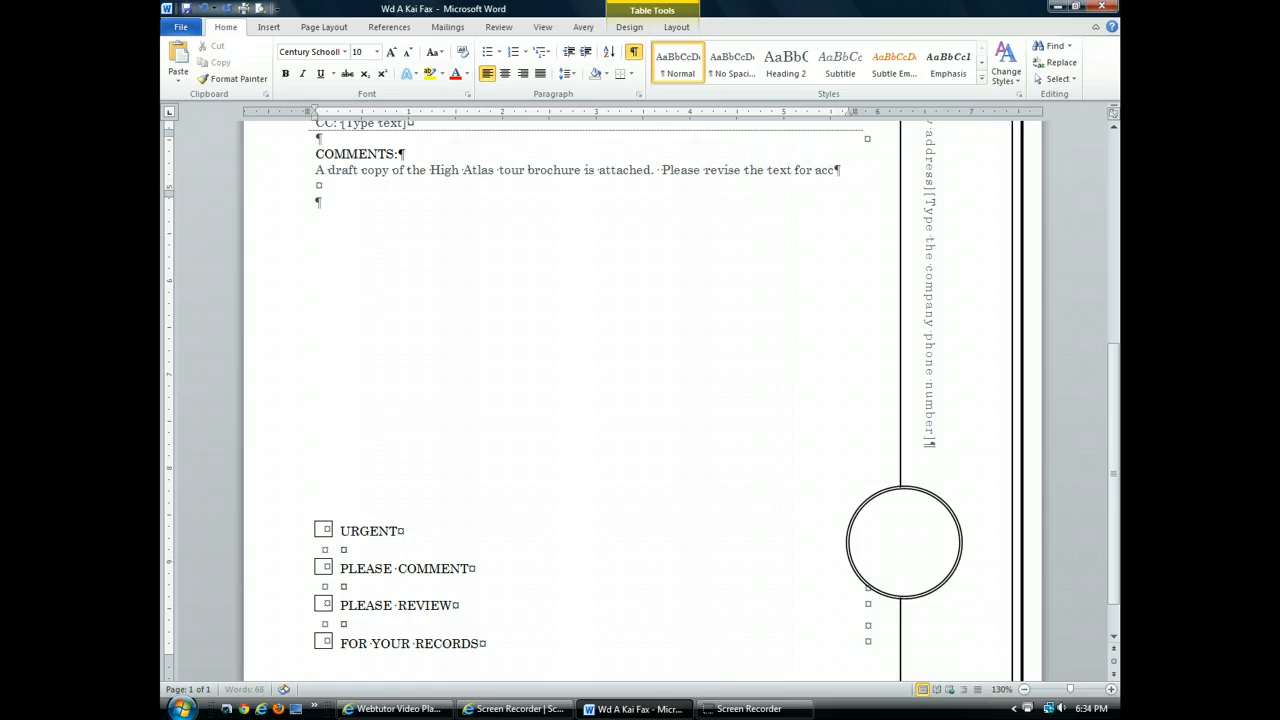
pyautogui.write('uracy.  Th')
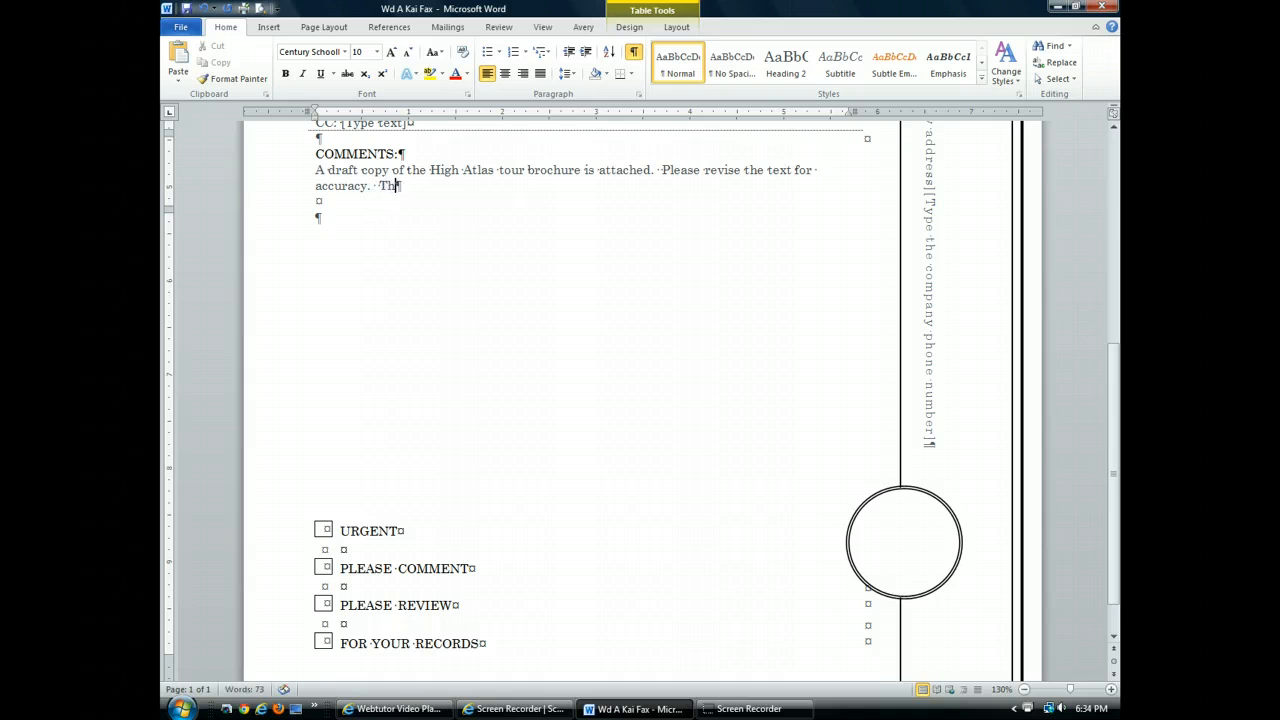
pyautogui.write('e photos are for placement onl')
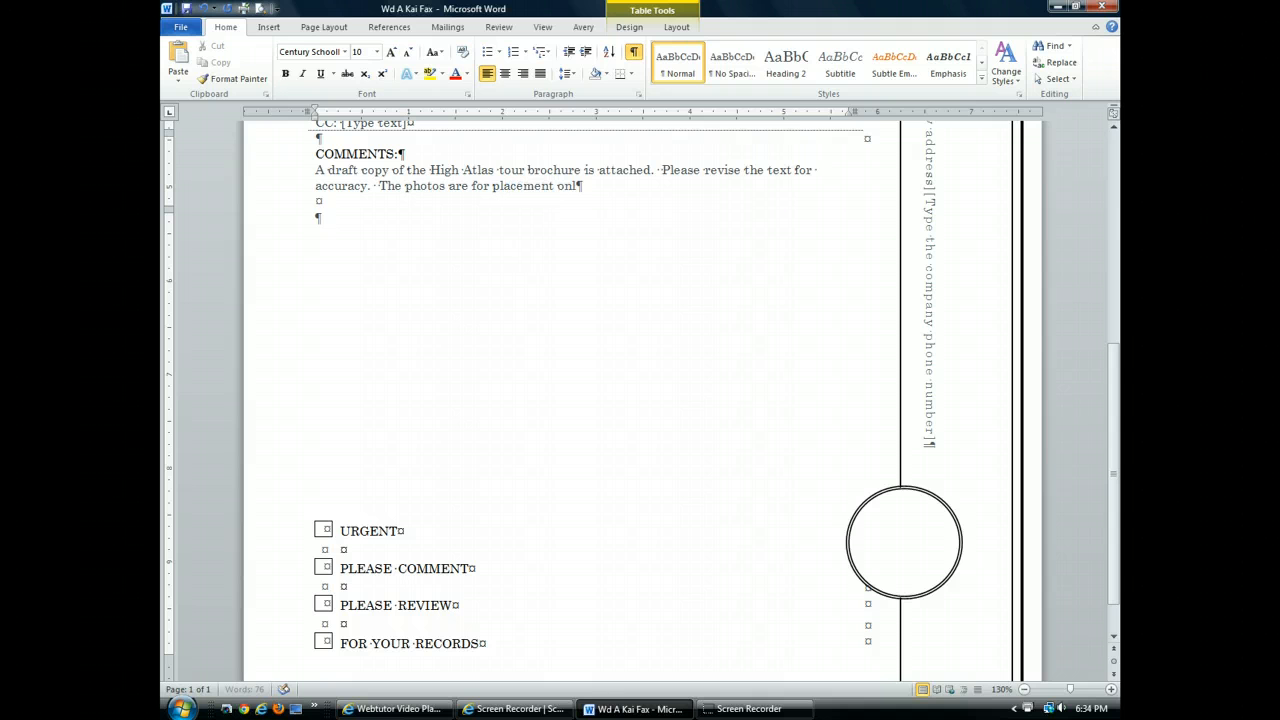
pyautogui.write('y.  Have you hired ')
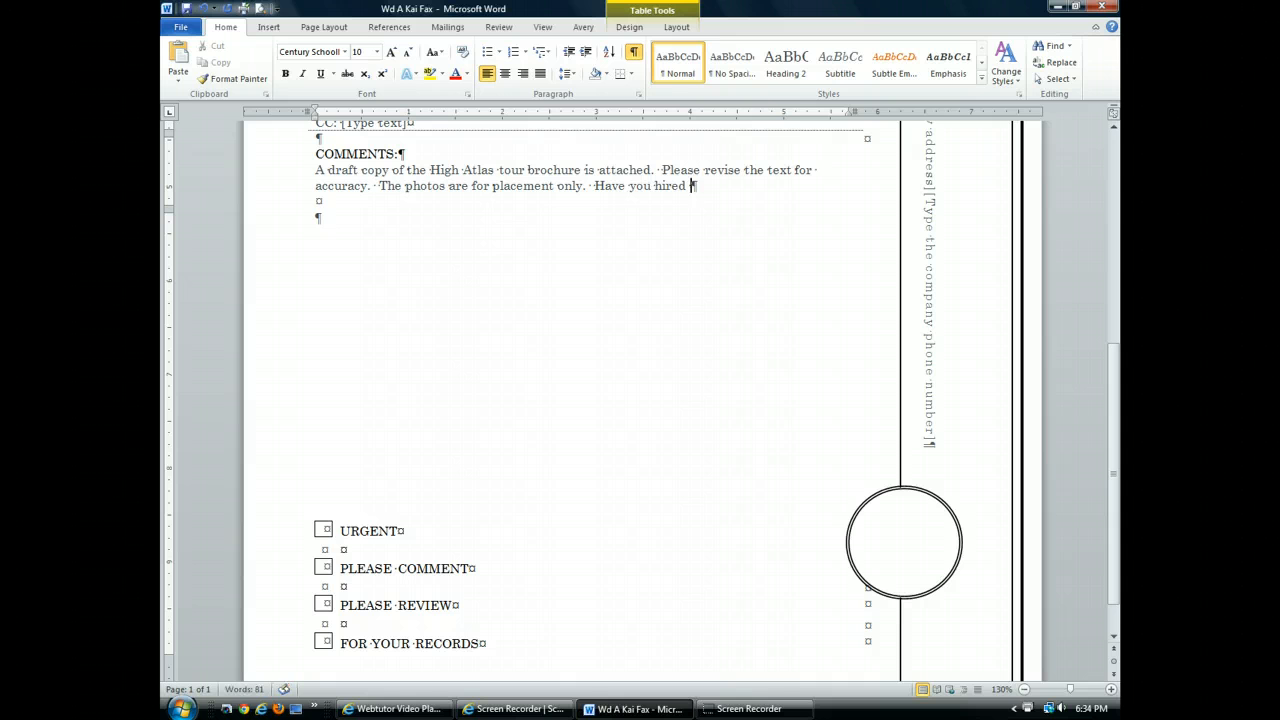
pyautogui.write('a photographer')
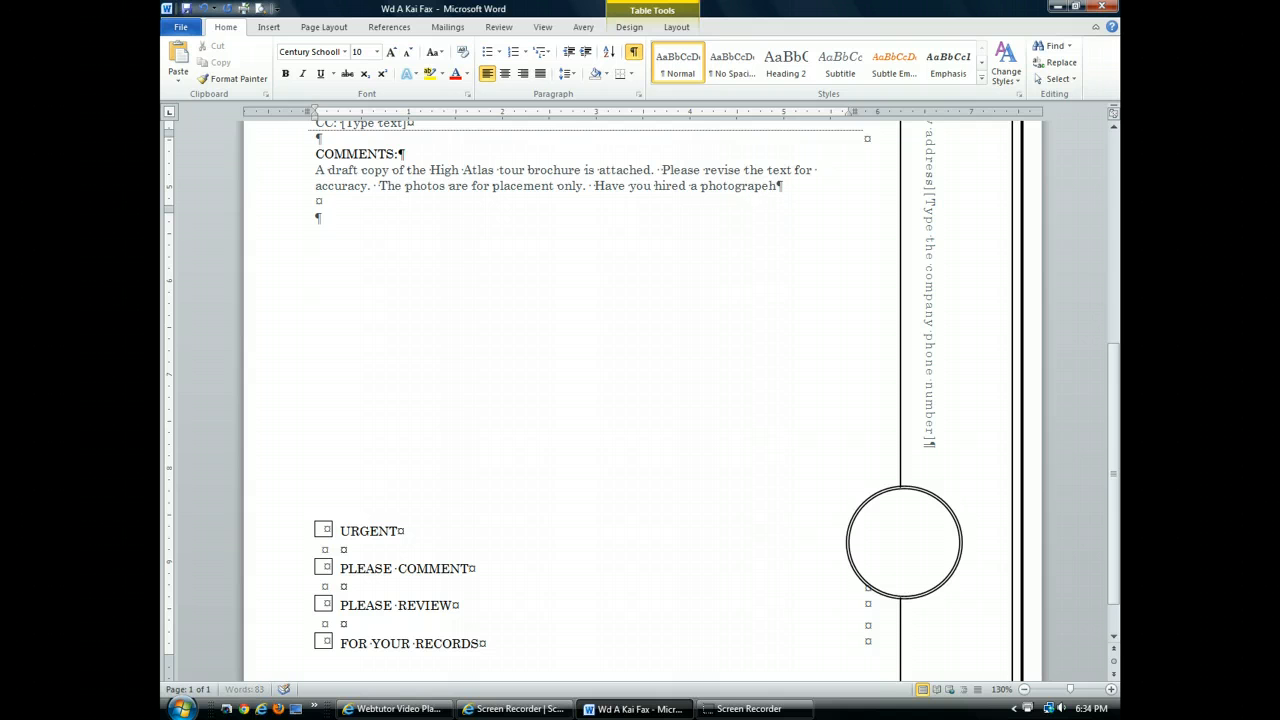
pyautogui.write(' yet?')
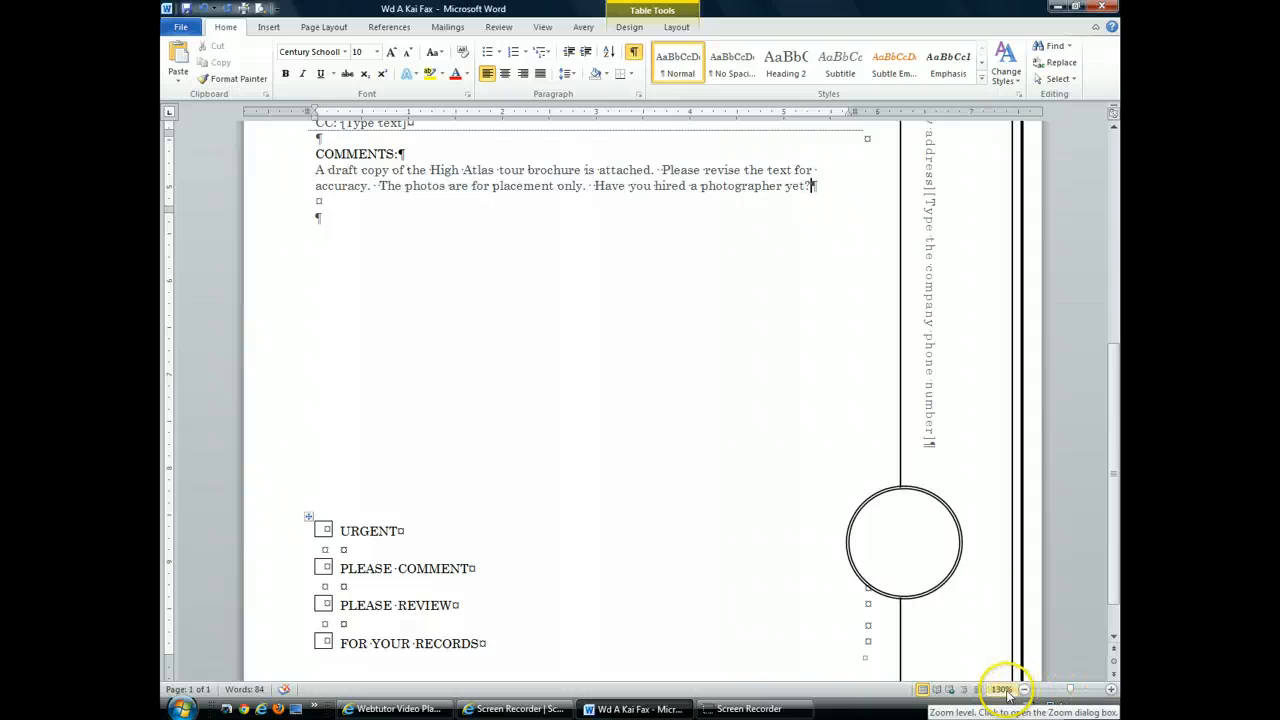
# Set the document zoom to Whole page.
pyautogui.click(1003, 690)
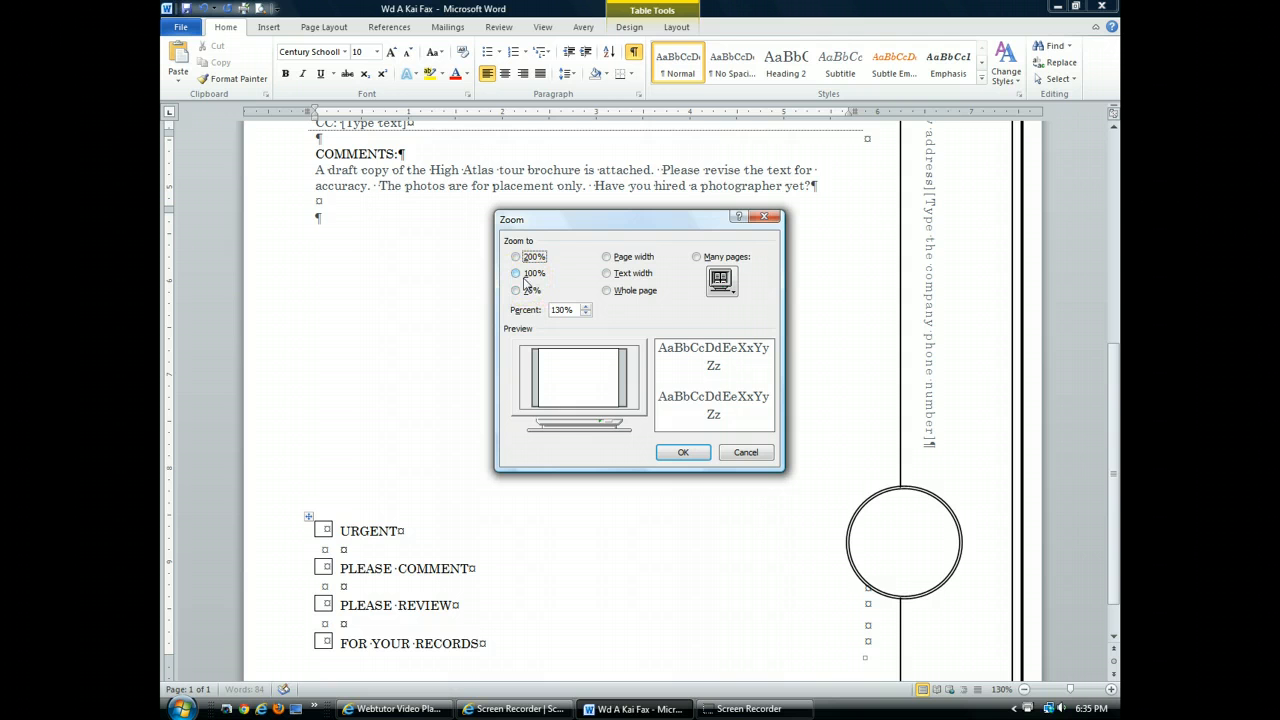
pyautogui.click(630, 290)
pyautogui.click(690, 454)
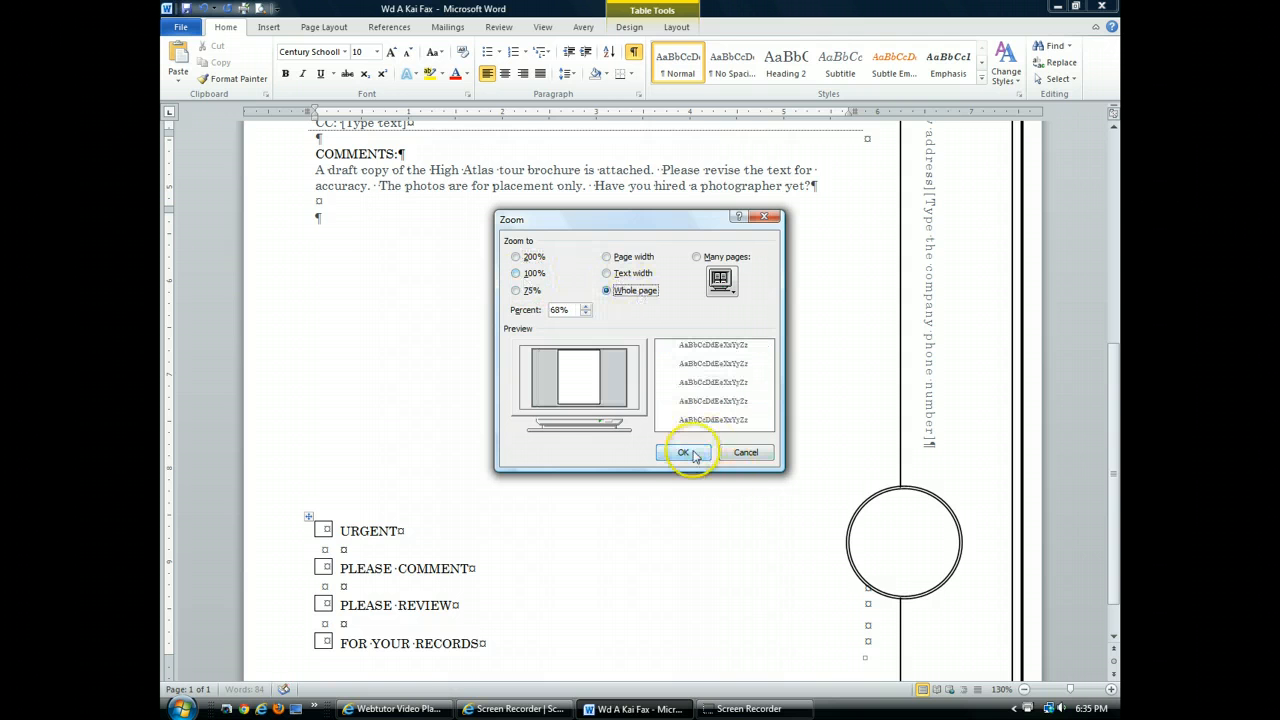
pyautogui.click(690, 454)
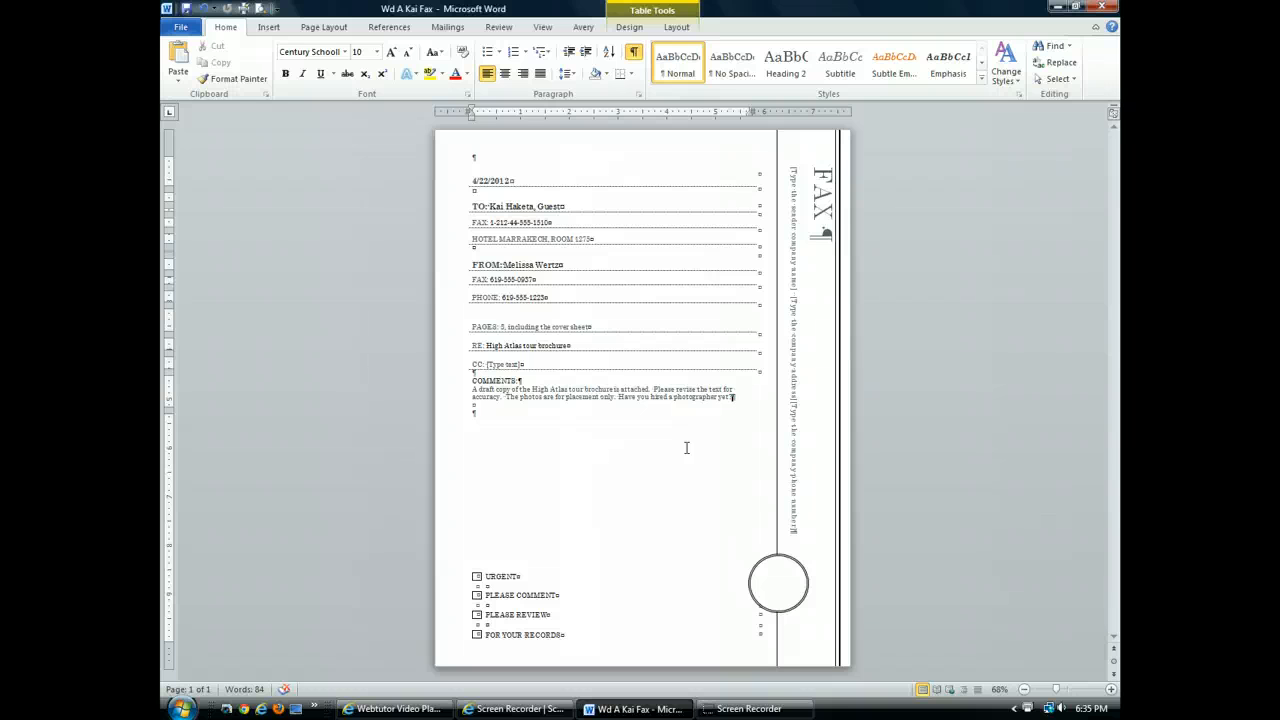
# Mark the URGENT box near the end of the fax cover sheet with an X.
pyautogui.click(501, 577)
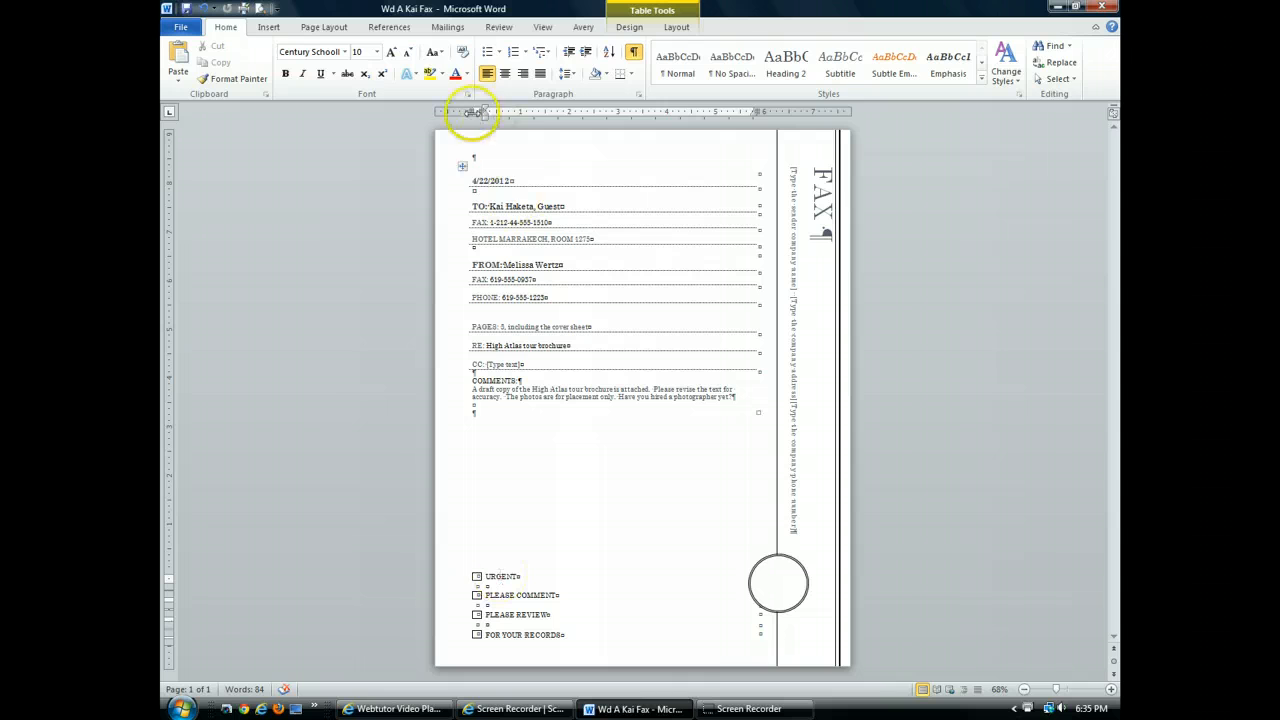
pyautogui.click(543, 28)
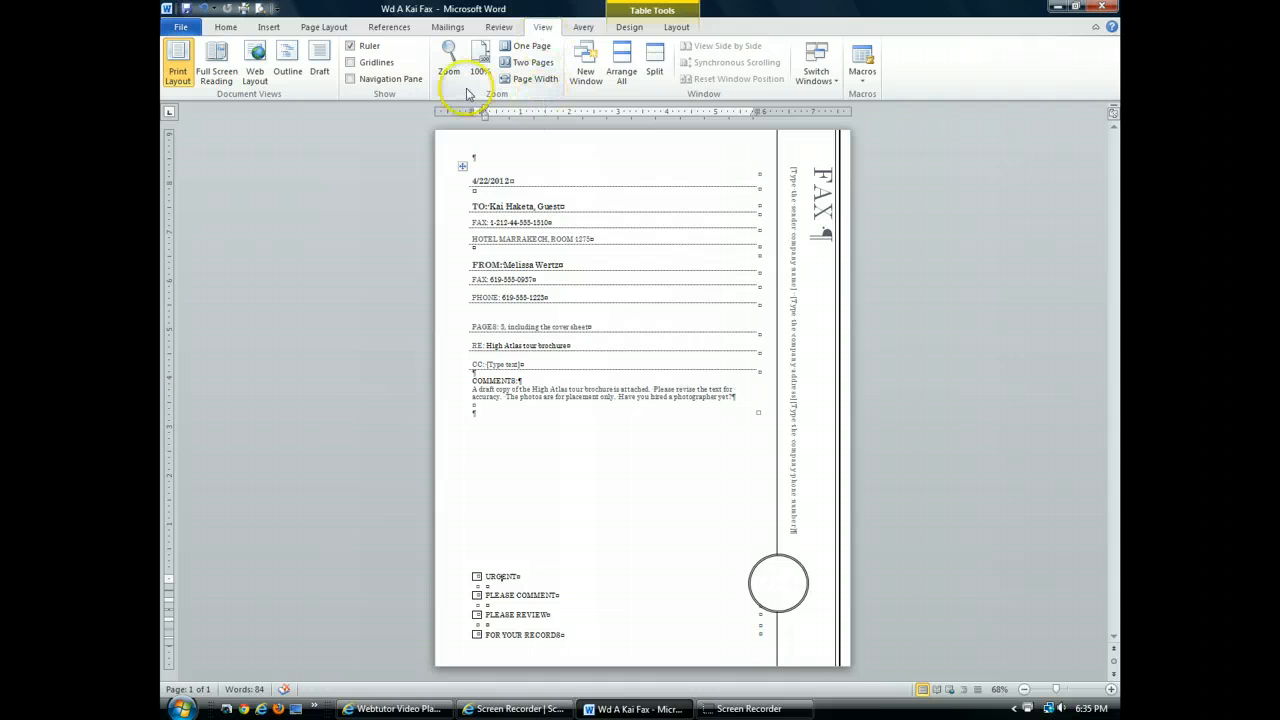
pyautogui.click(532, 48)
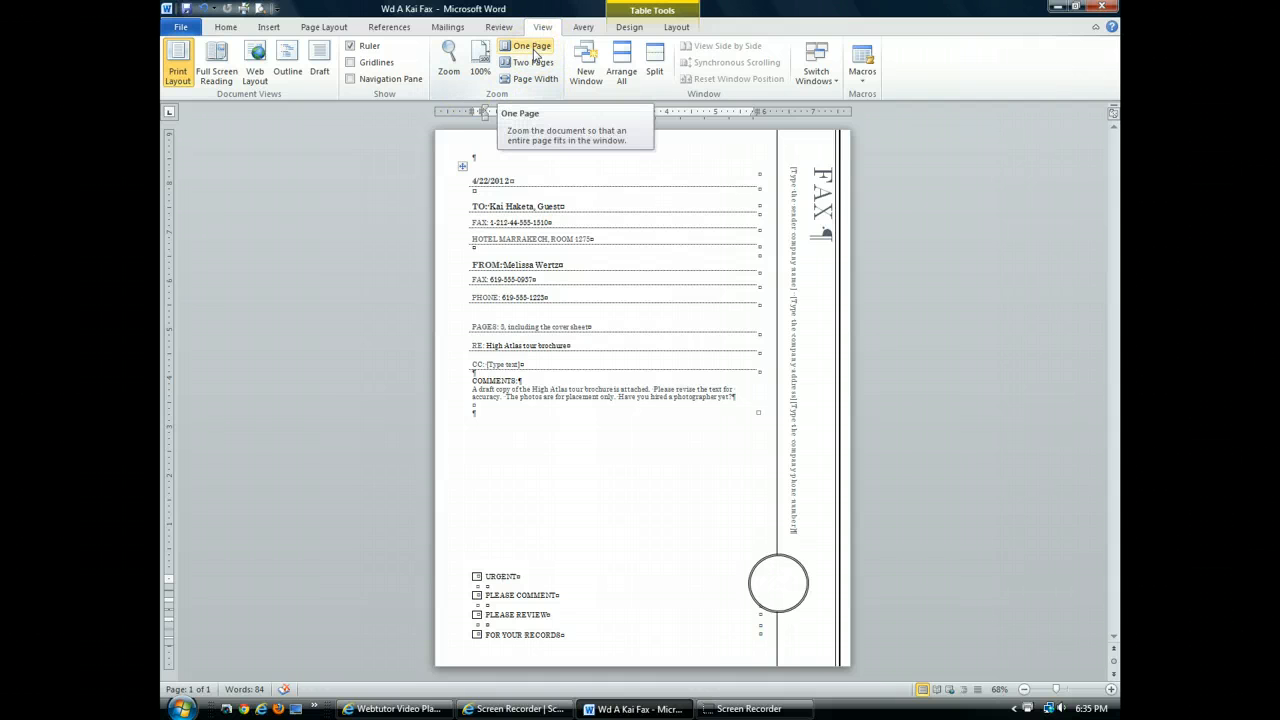
pyautogui.click(532, 80)
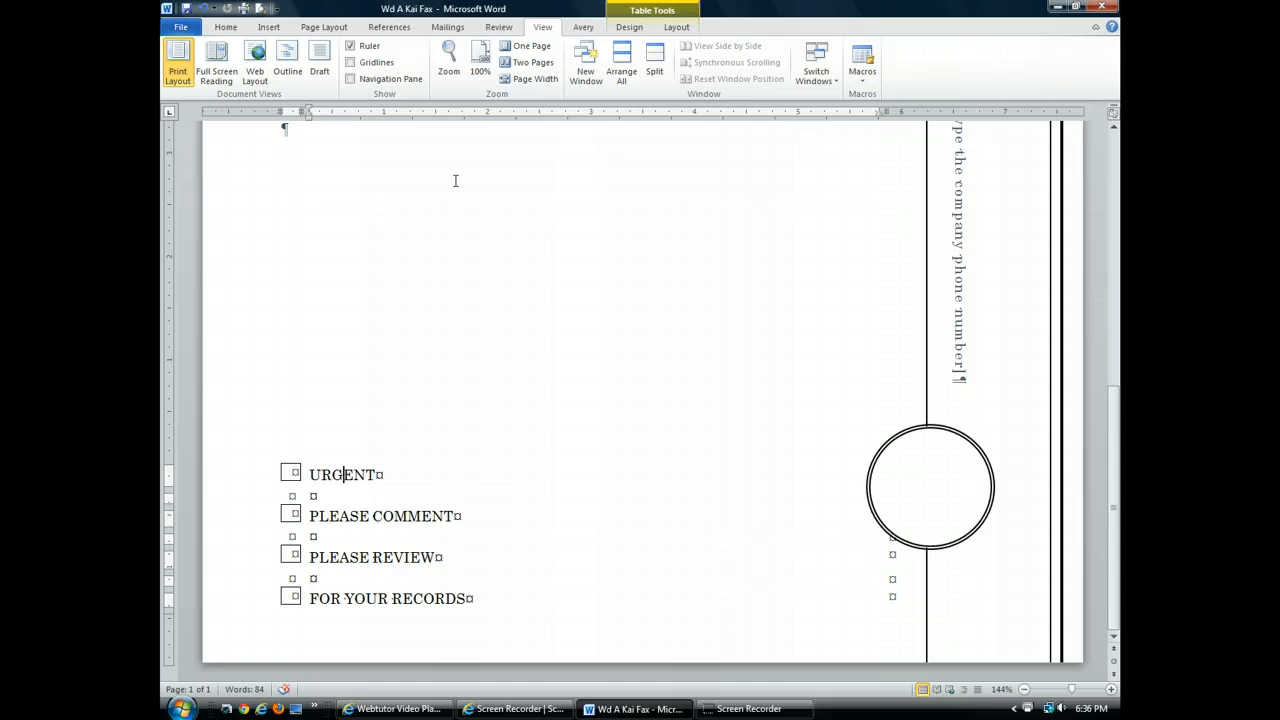
pyautogui.click(292, 471)
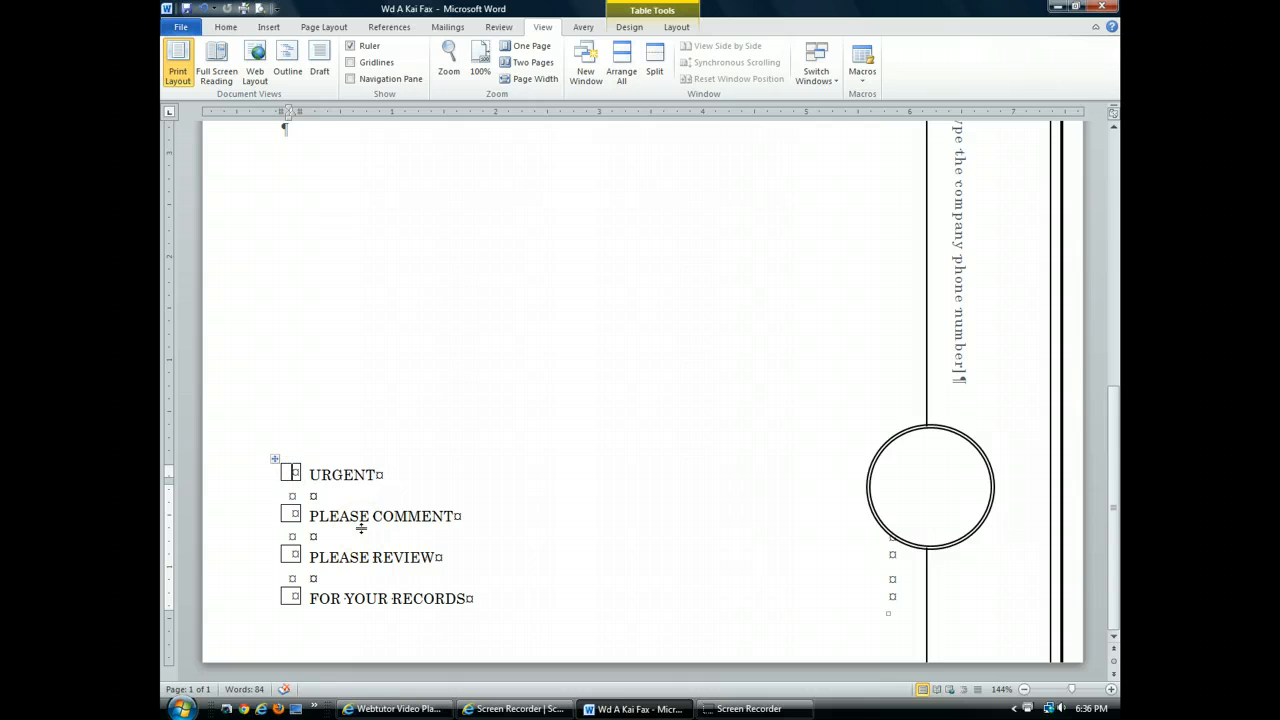
pyautogui.write('X')
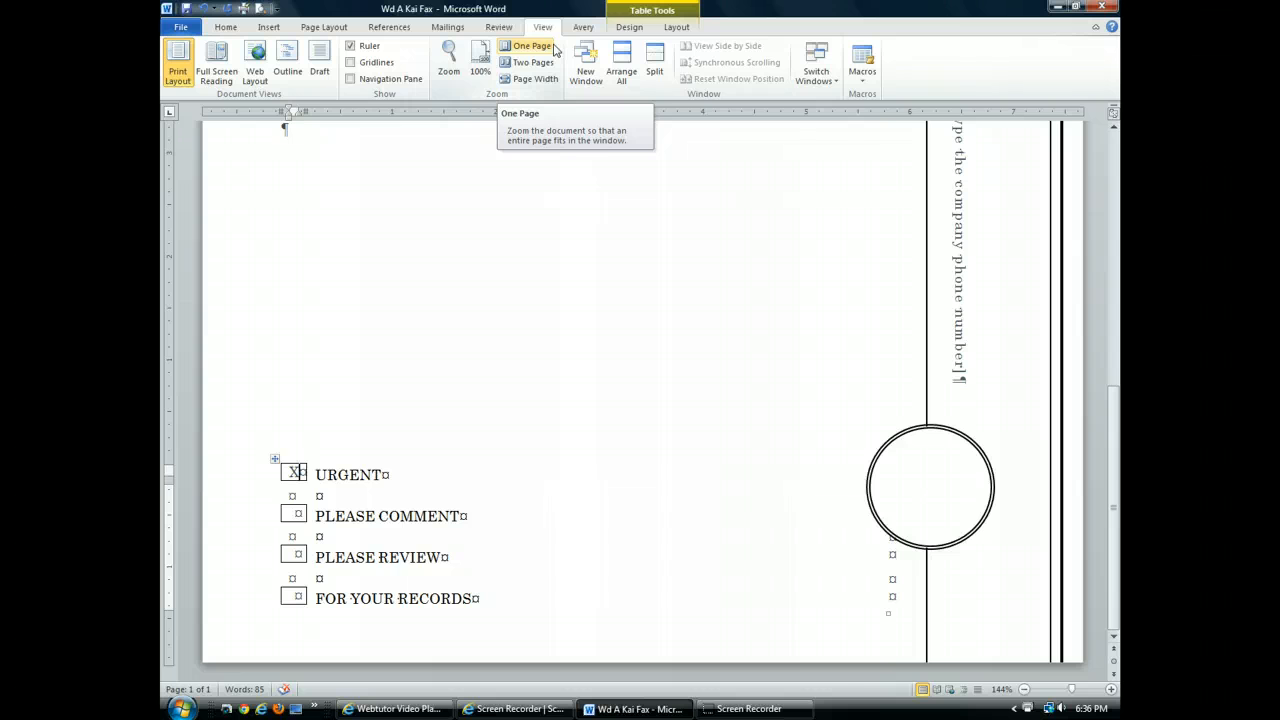
# Remove the sender company name content control from the vertical FAX sidebar.
pyautogui.click(553, 48)
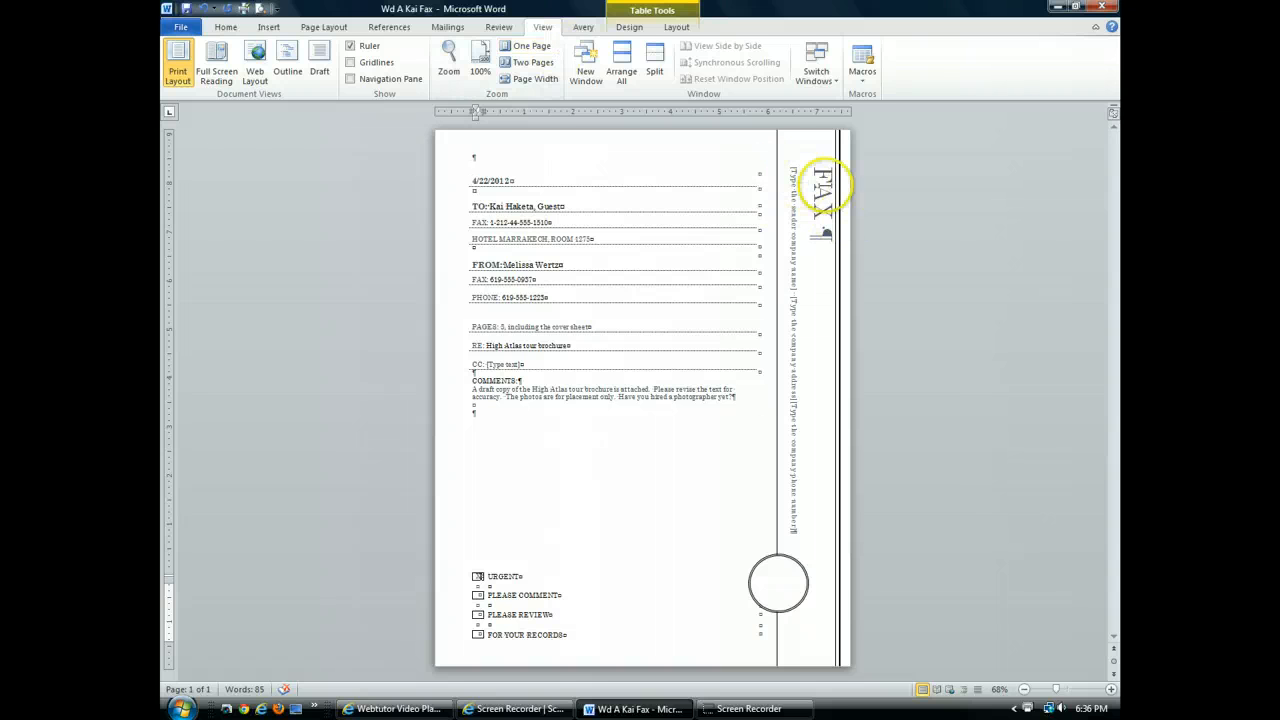
pyautogui.click(822, 183)
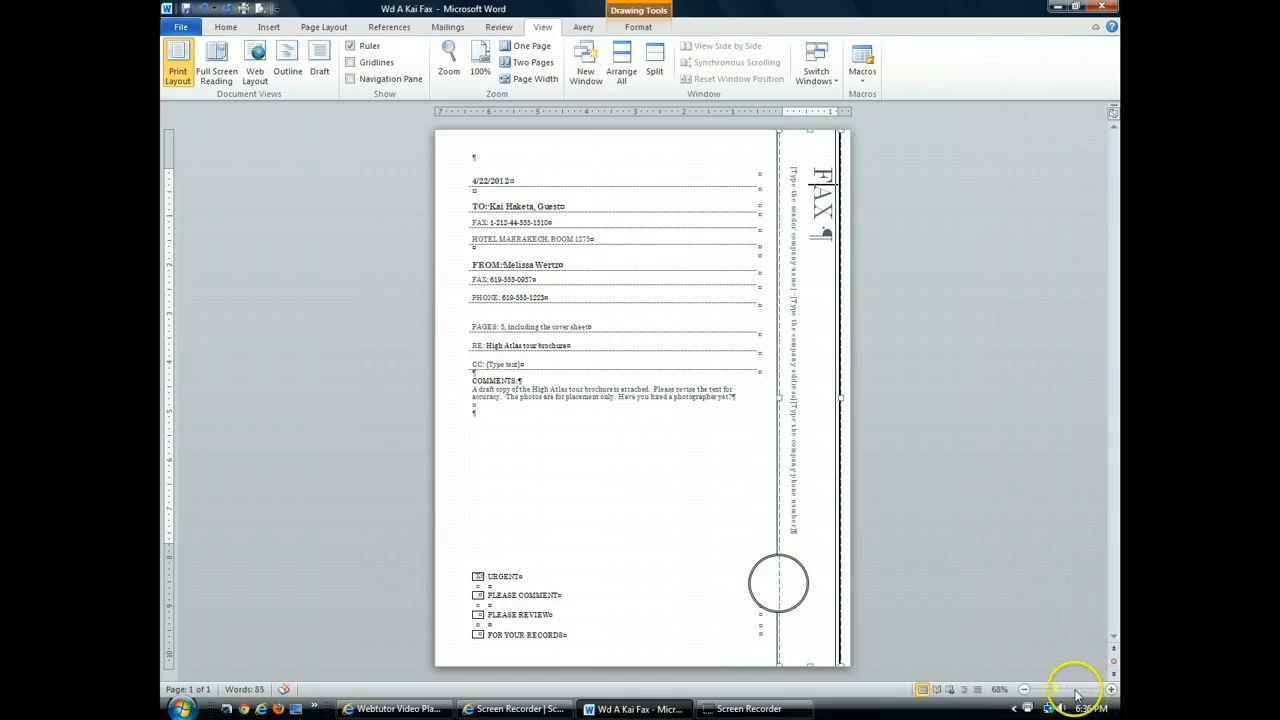
pyautogui.moveTo(1056, 690); pyautogui.dragTo(1067, 690)
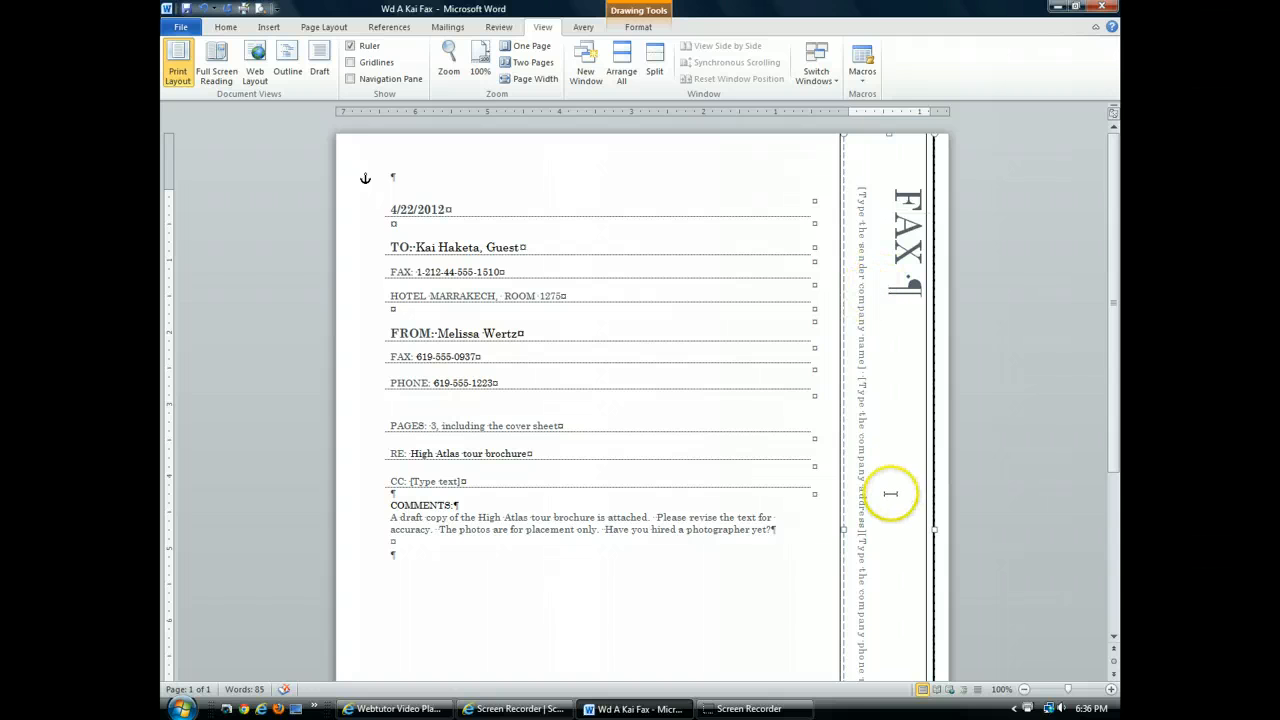
pyautogui.click(1110, 689)
pyautogui.click(1110, 689)
pyautogui.click(1110, 689)
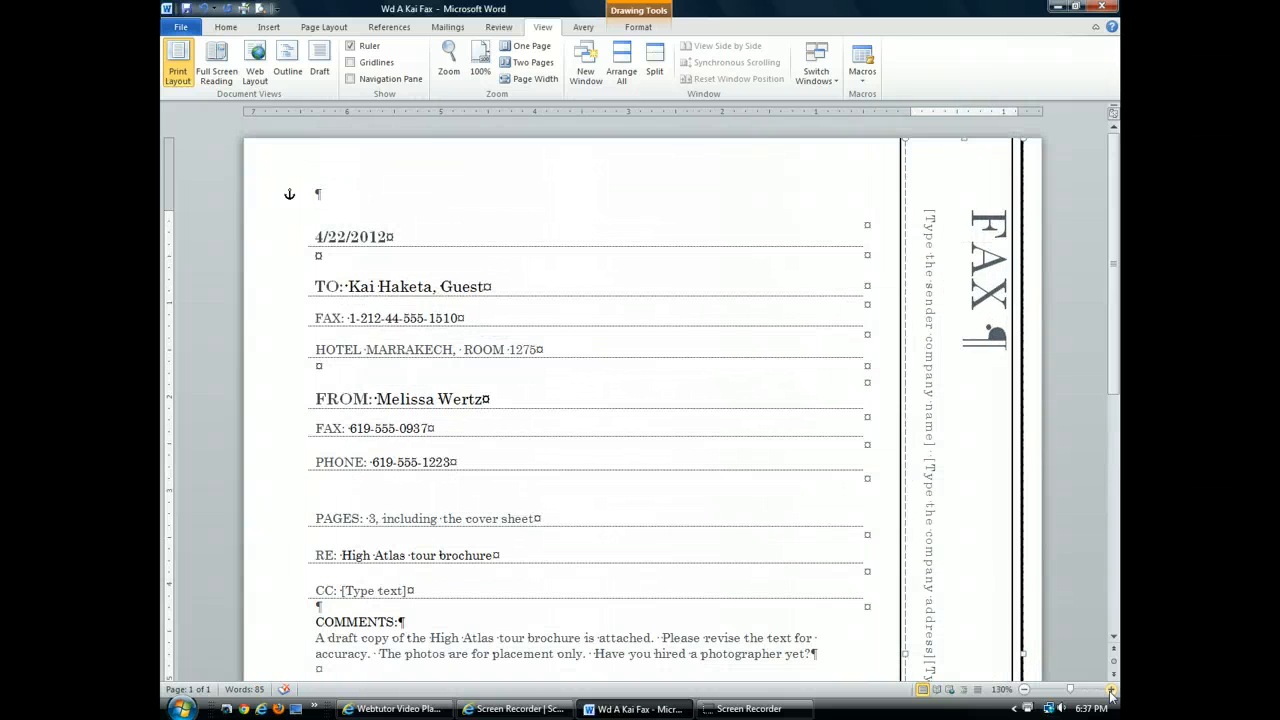
pyautogui.click(915, 255)
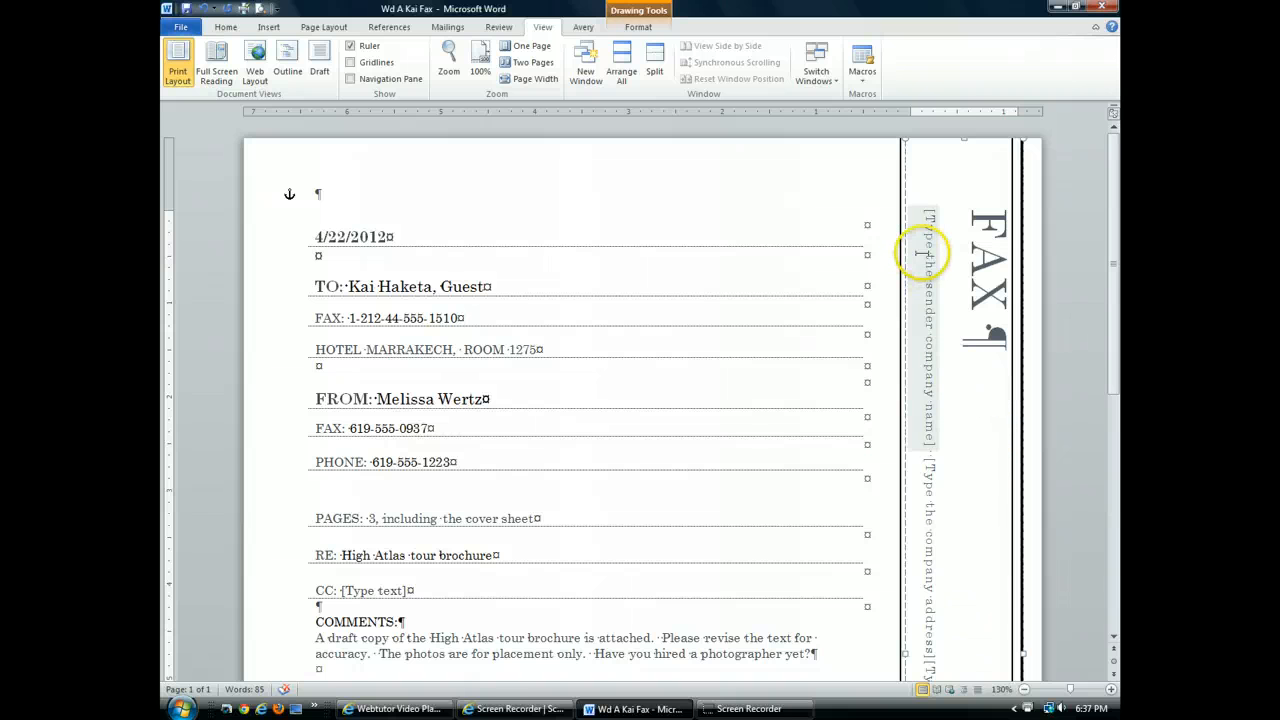
pyautogui.rightClick(935, 241)
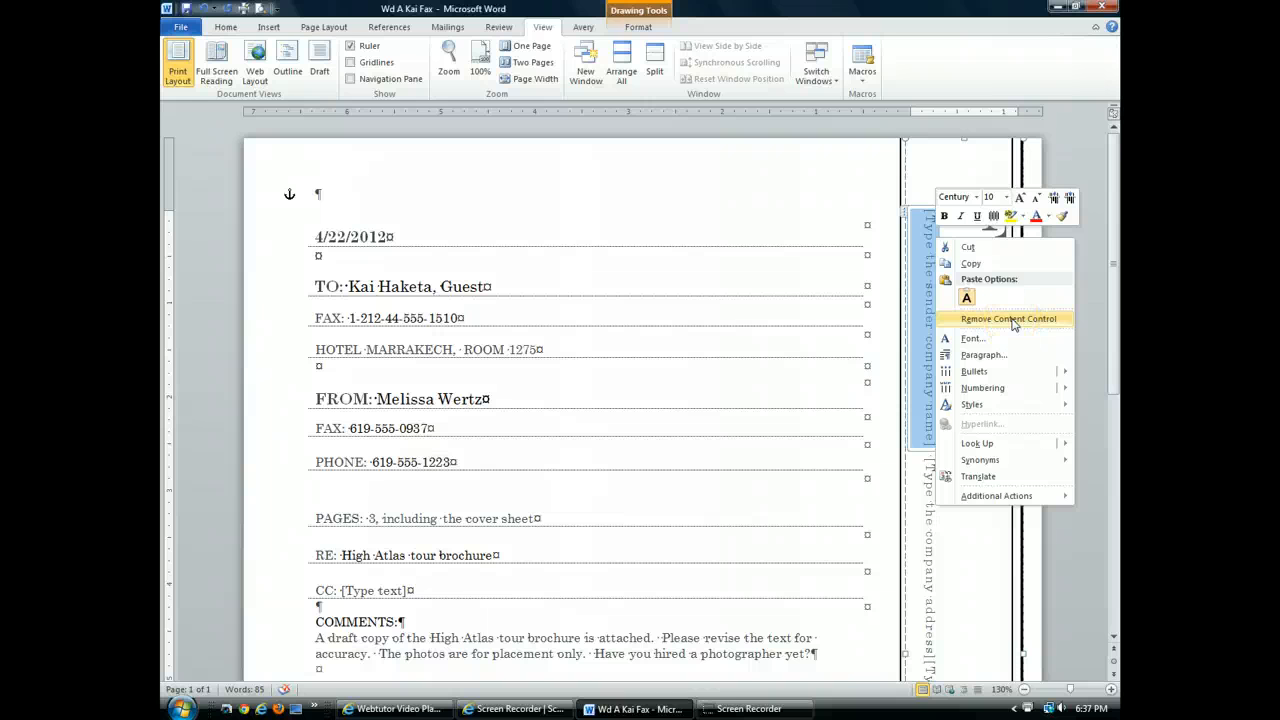
pyautogui.click(1010, 319)
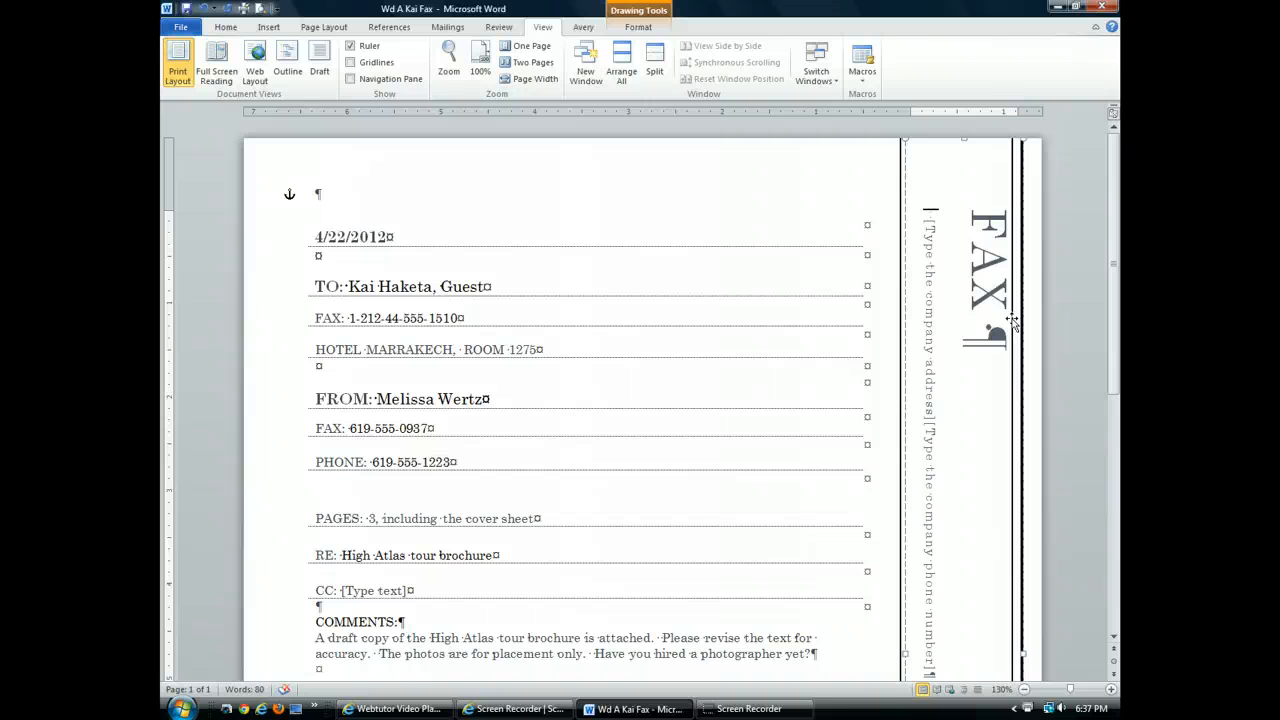
# Remove the company address content control from the vertical FAX sidebar.
pyautogui.click(941, 375)
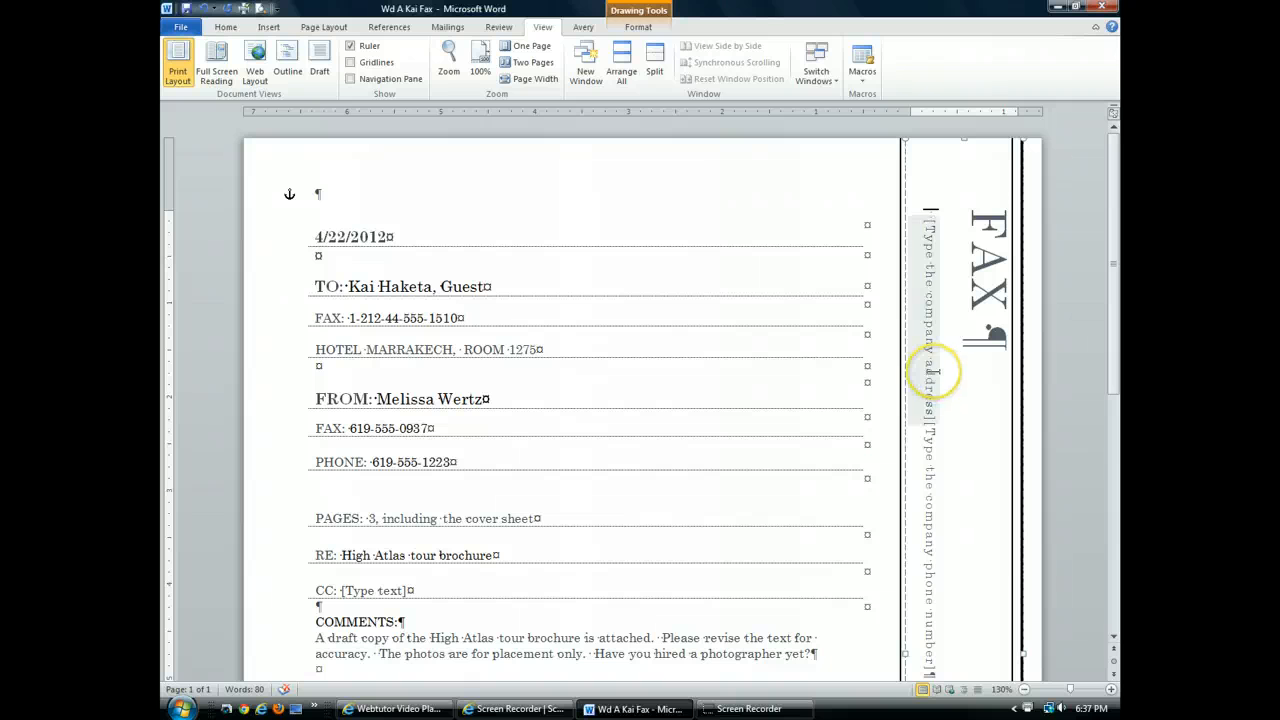
pyautogui.rightClick(936, 372)
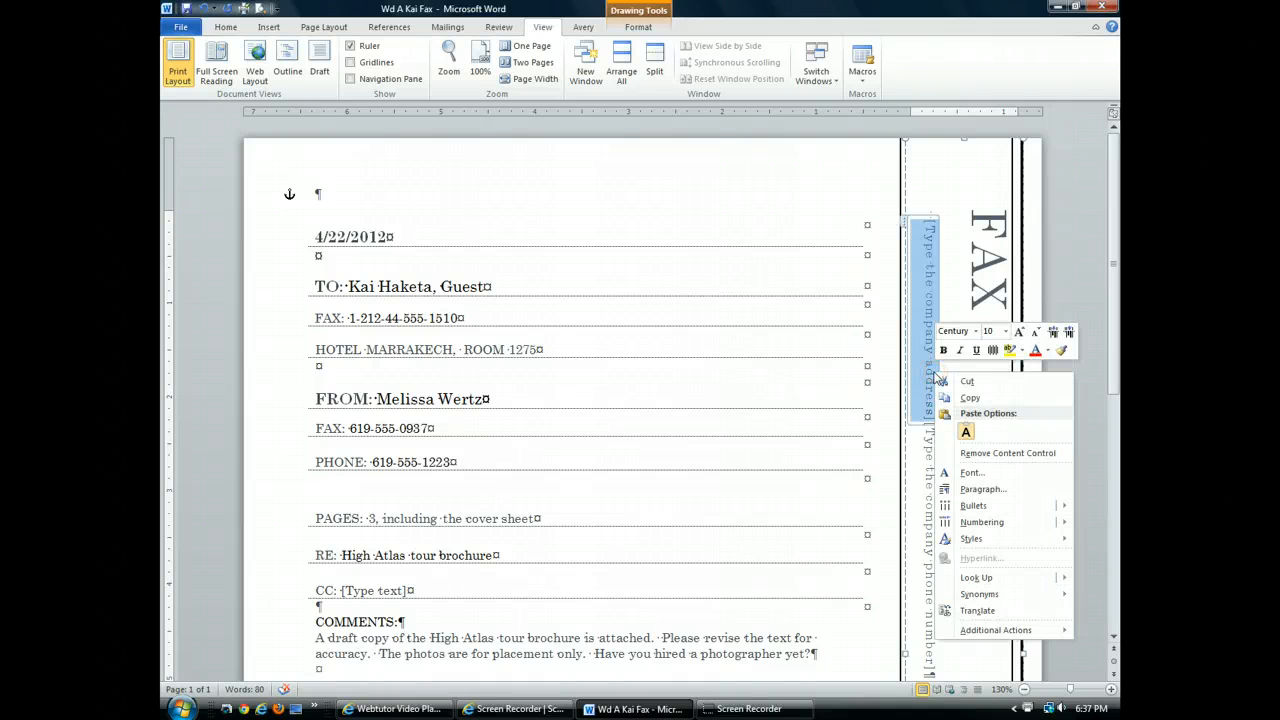
pyautogui.click(972, 453)
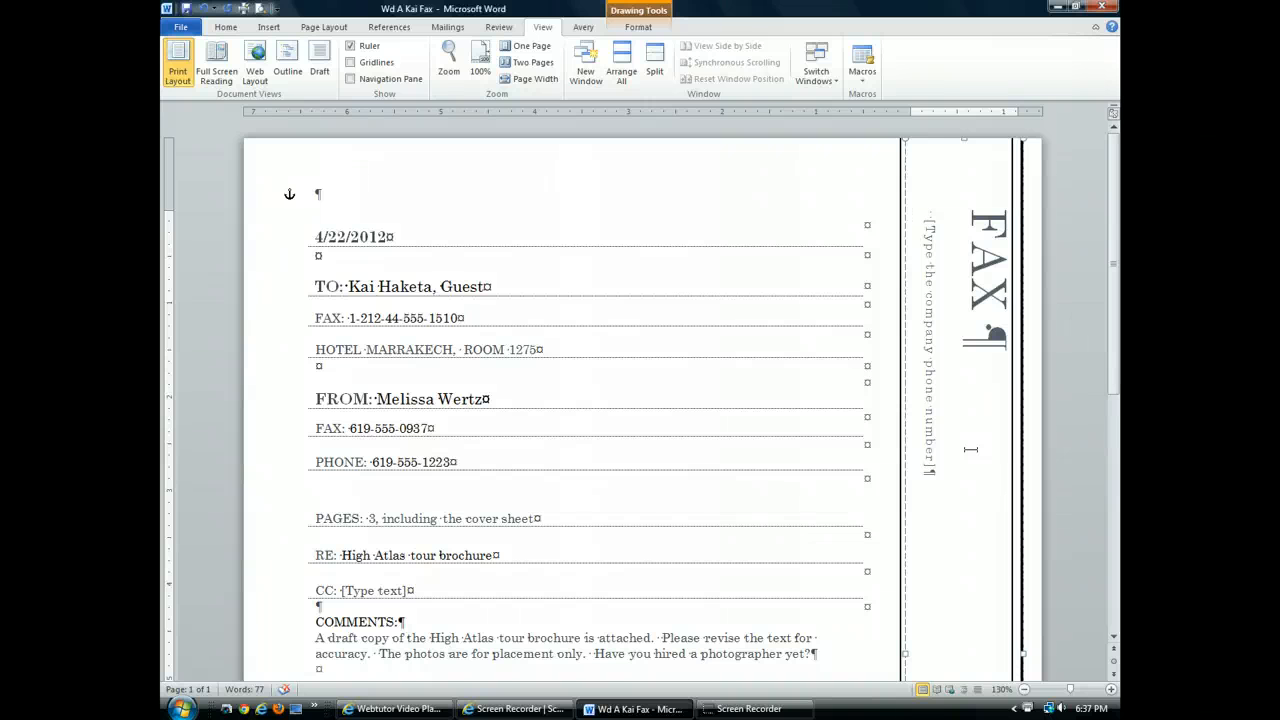
# Replace the company phone number placeholder in the vertical FAX sidebar with "Quest Speciality Travel, San Diego, CA".
pyautogui.click(931, 346)
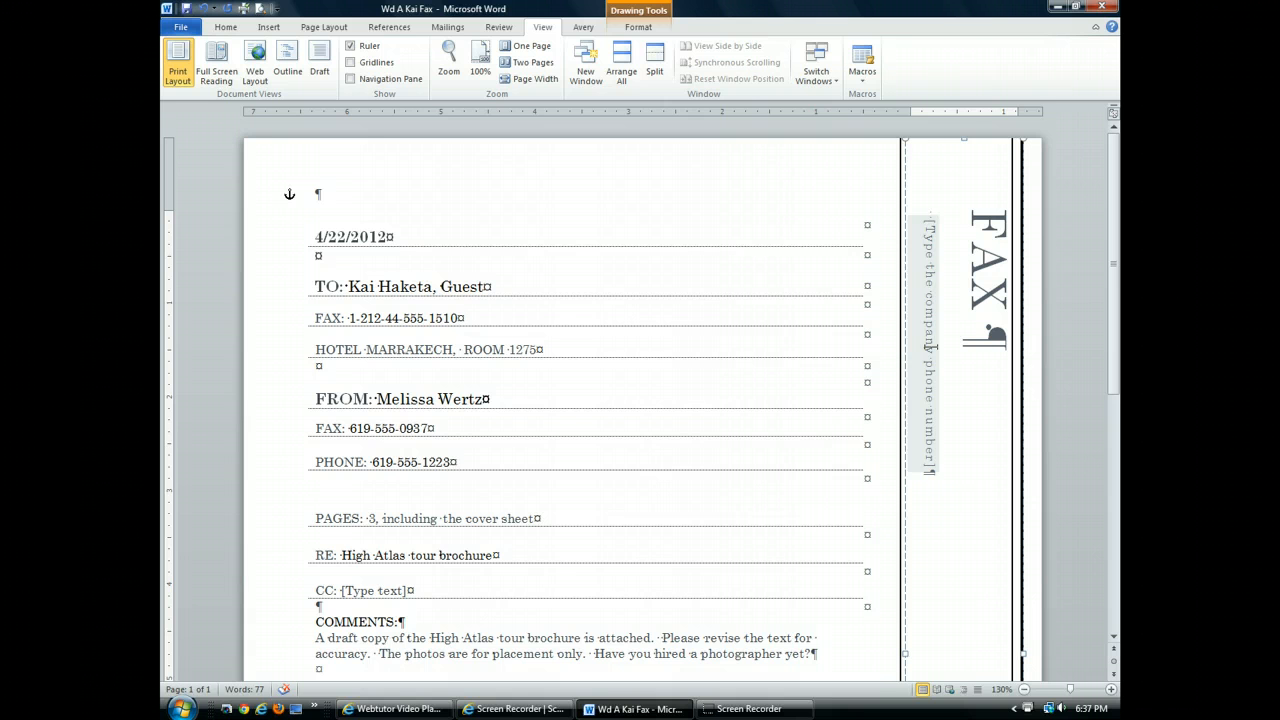
pyautogui.click(931, 230)
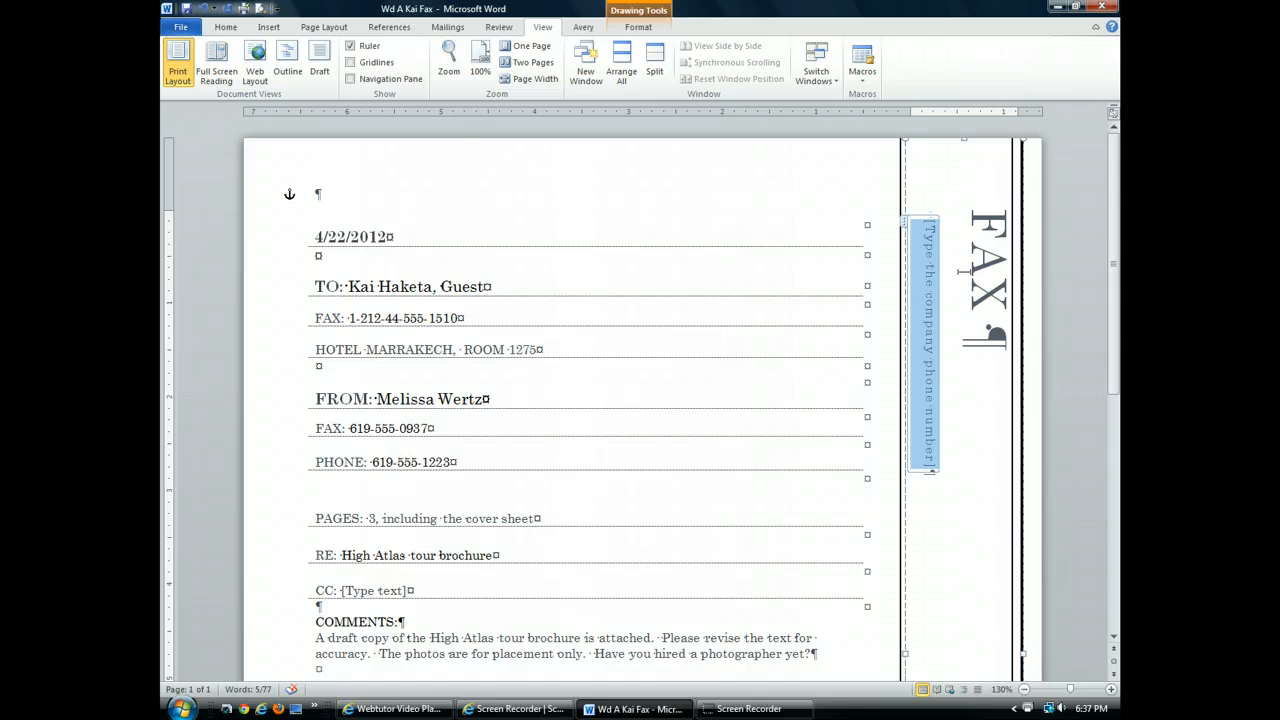
pyautogui.write('Quesito')
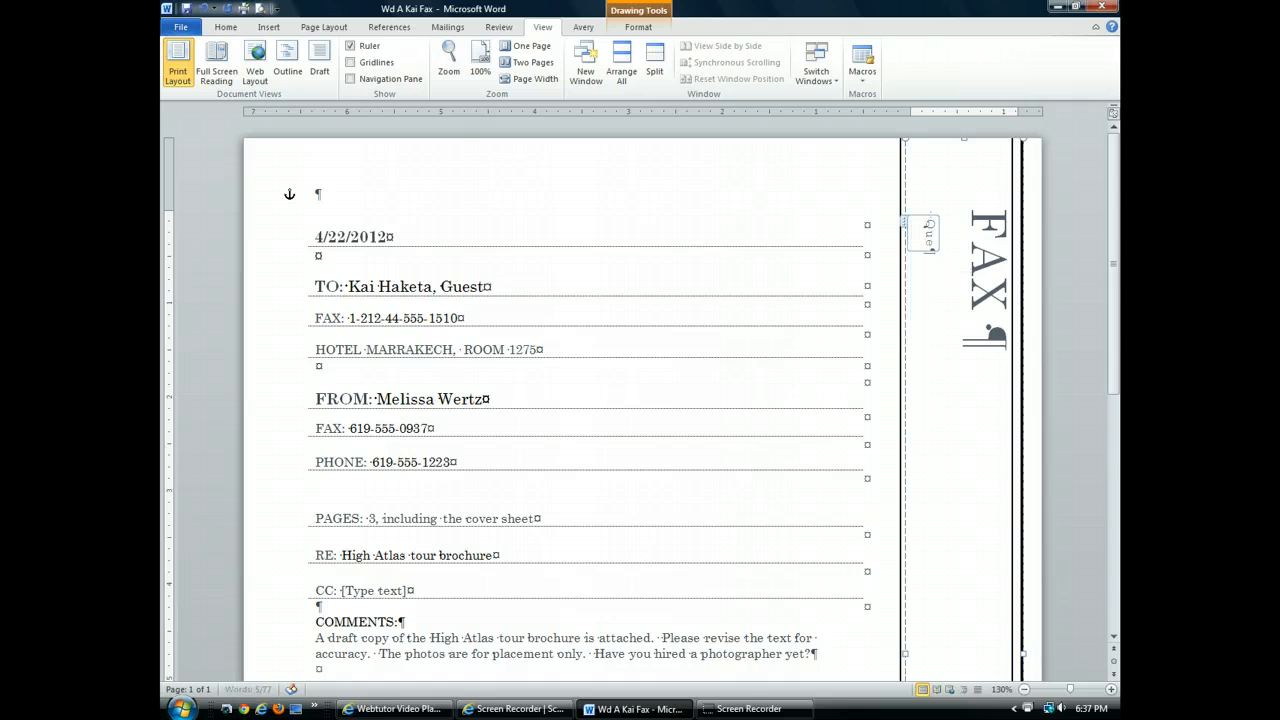
pyautogui.press('BackSpace')
pyautogui.press('BackSpace')
pyautogui.press('BackSpace')
pyautogui.write('t Speciality')
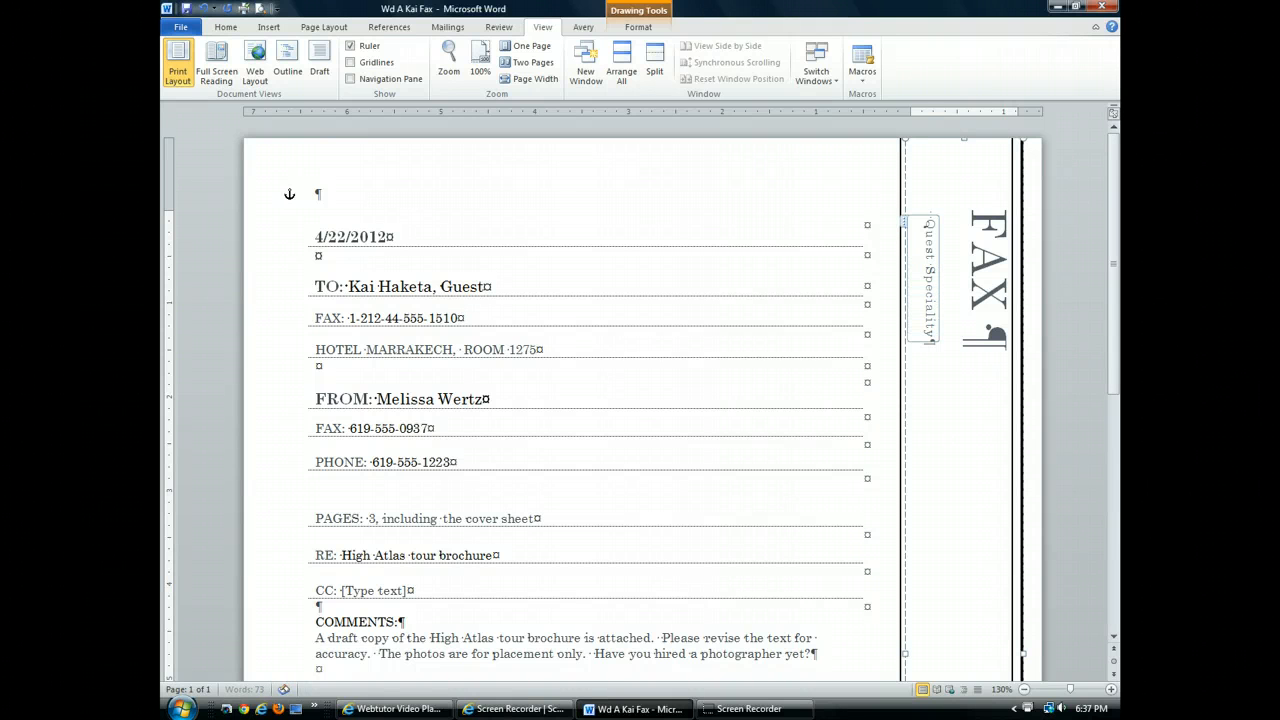
pyautogui.write(' Travel,')
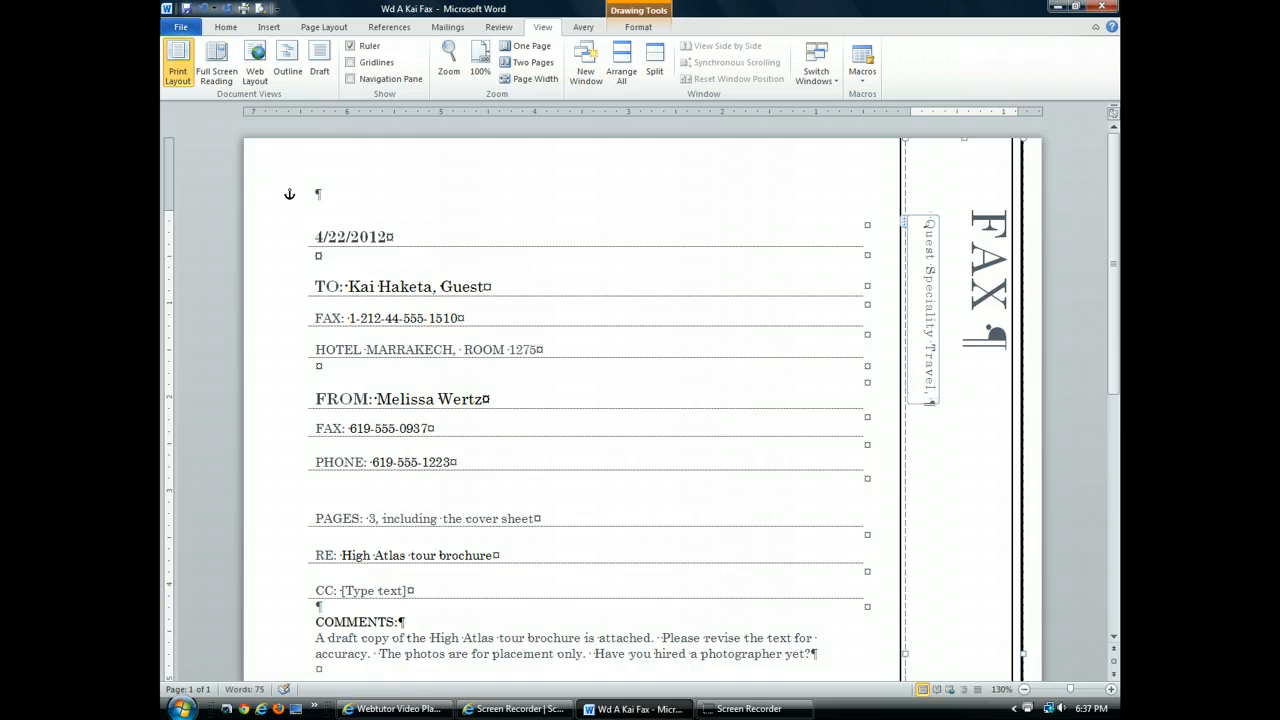
pyautogui.write(' San Diego, CA')
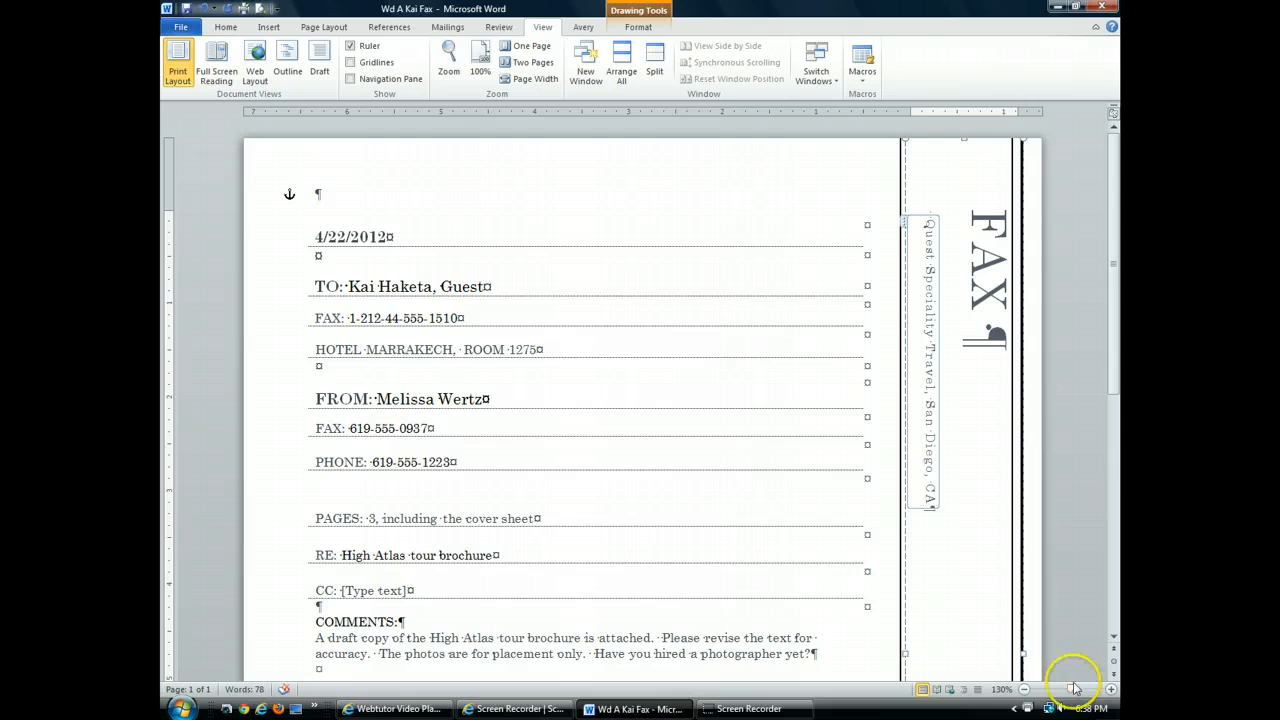
# Set the document zoom to 100%.
pyautogui.click(1024, 690)
pyautogui.click(1024, 690)
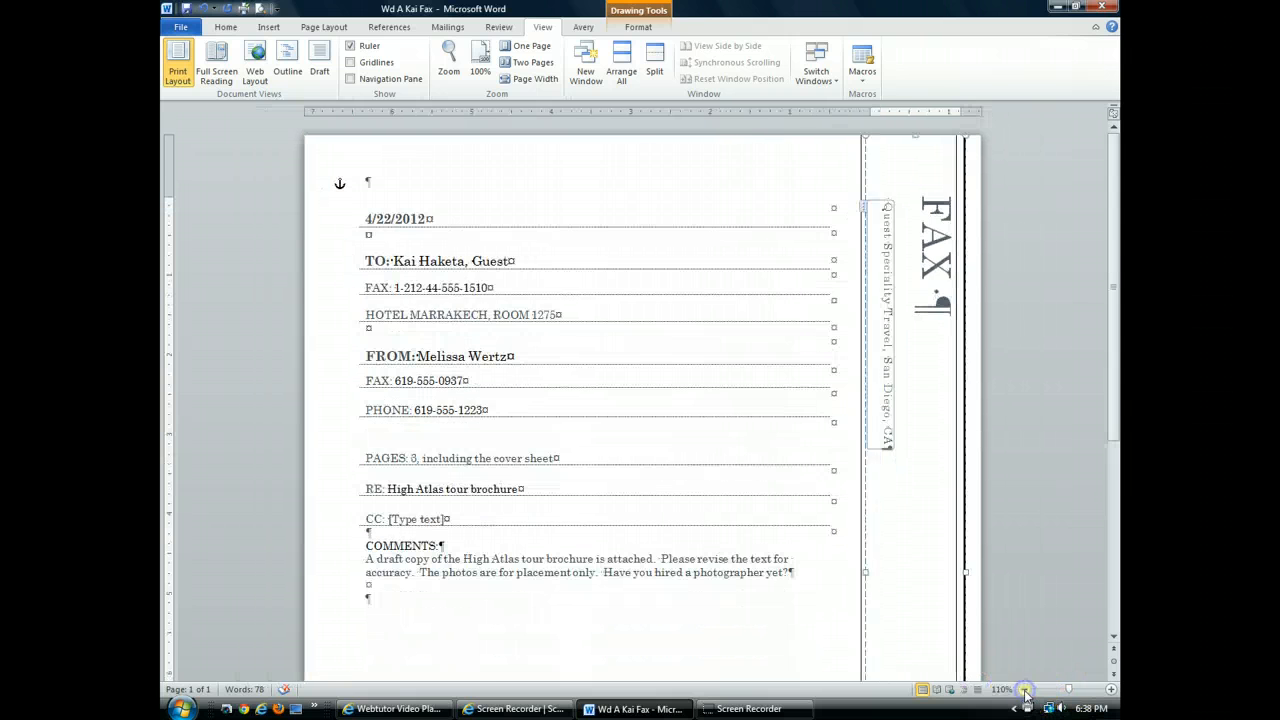
pyautogui.click(1024, 690)
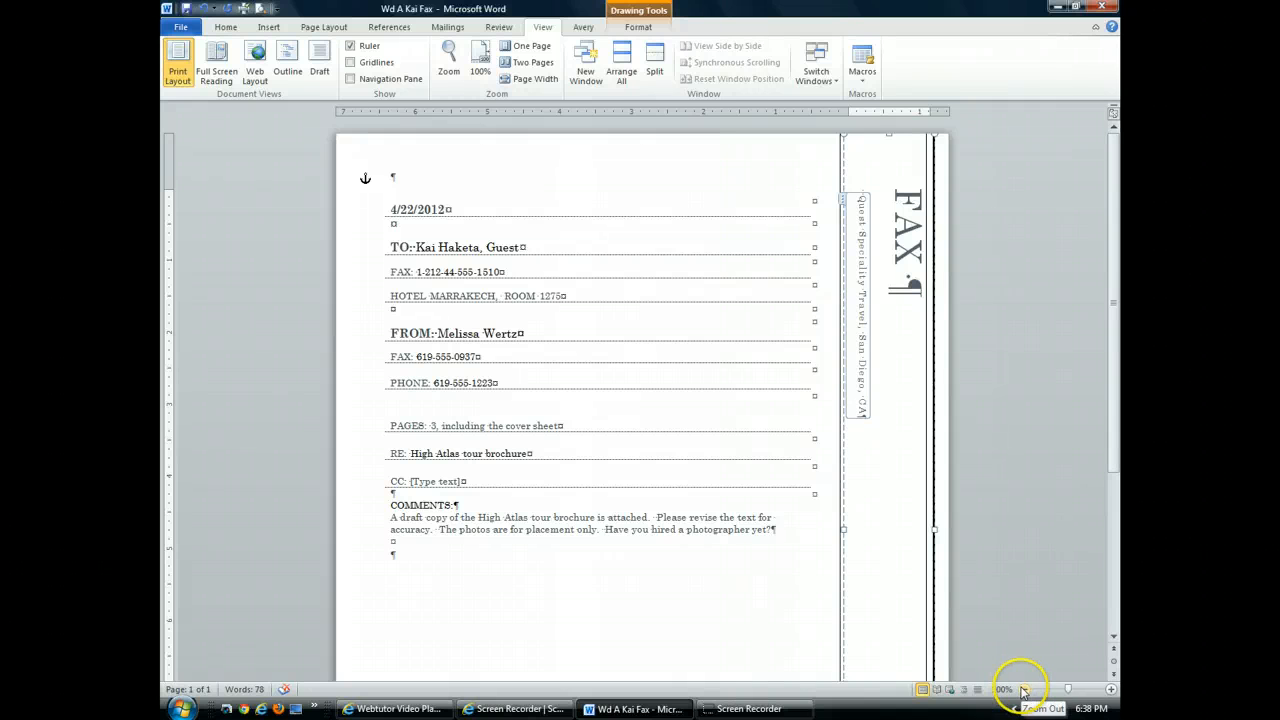
pyautogui.click(1003, 690)
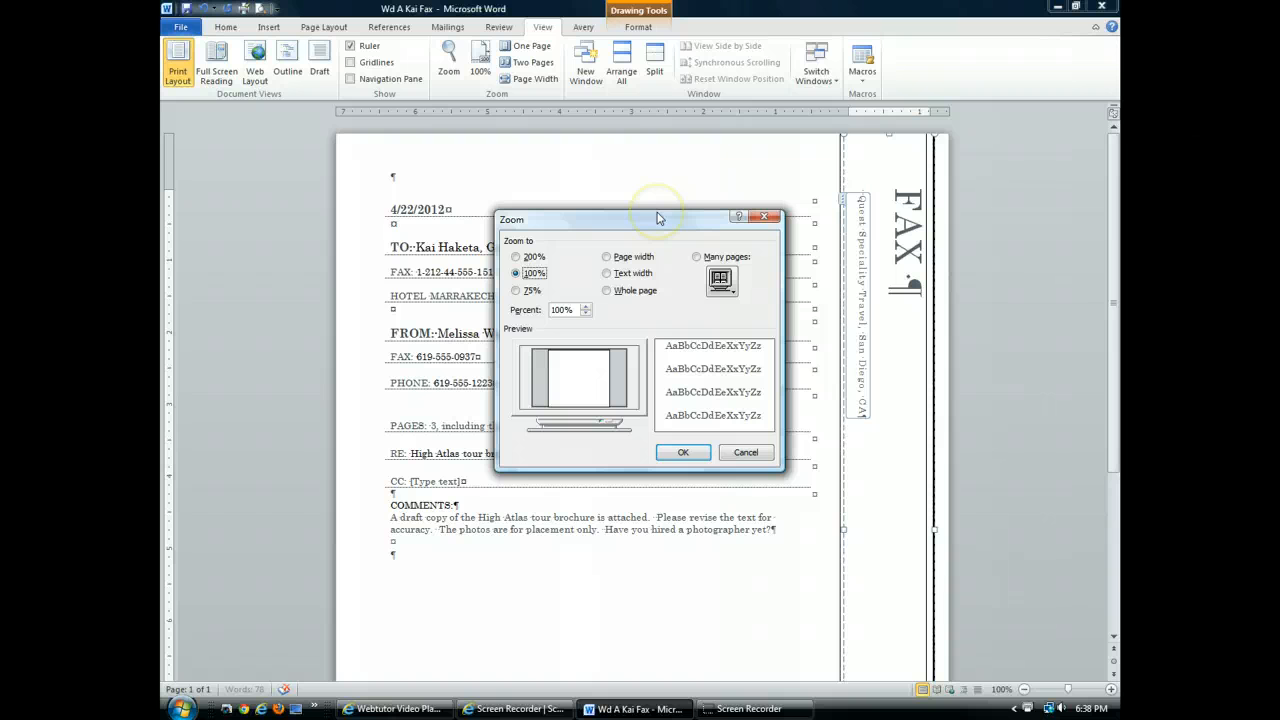
pyautogui.click(530, 273)
pyautogui.click(684, 451)
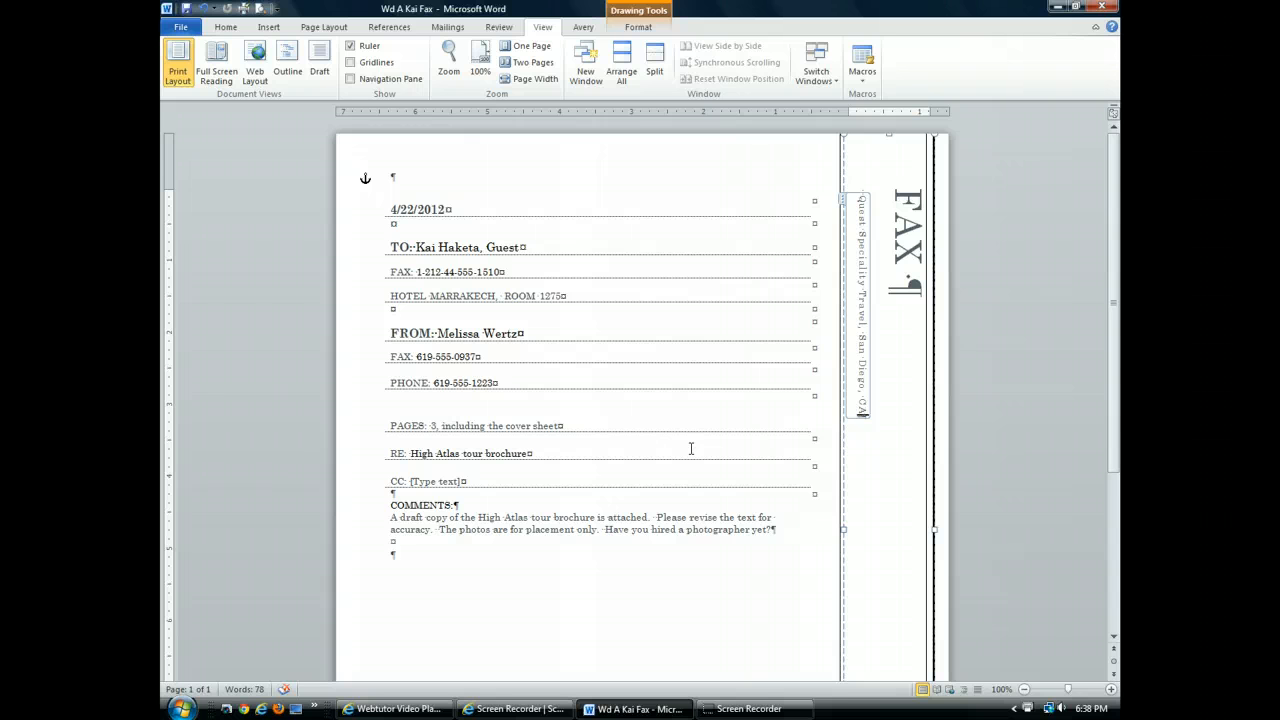
# Close the Wd A Kai Fax document, leaving the program open.
pyautogui.click(846, 509)
pyautogui.click(916, 664)
pyautogui.click(180, 27)
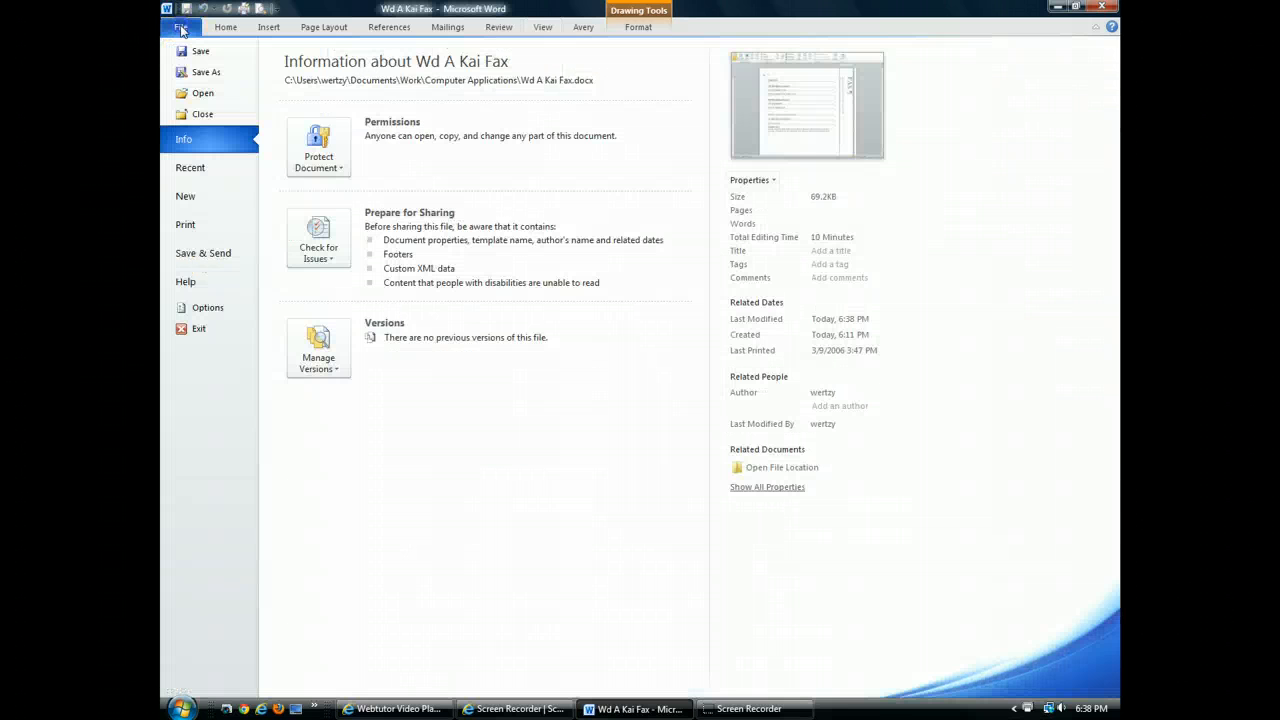
pyautogui.click(197, 114)
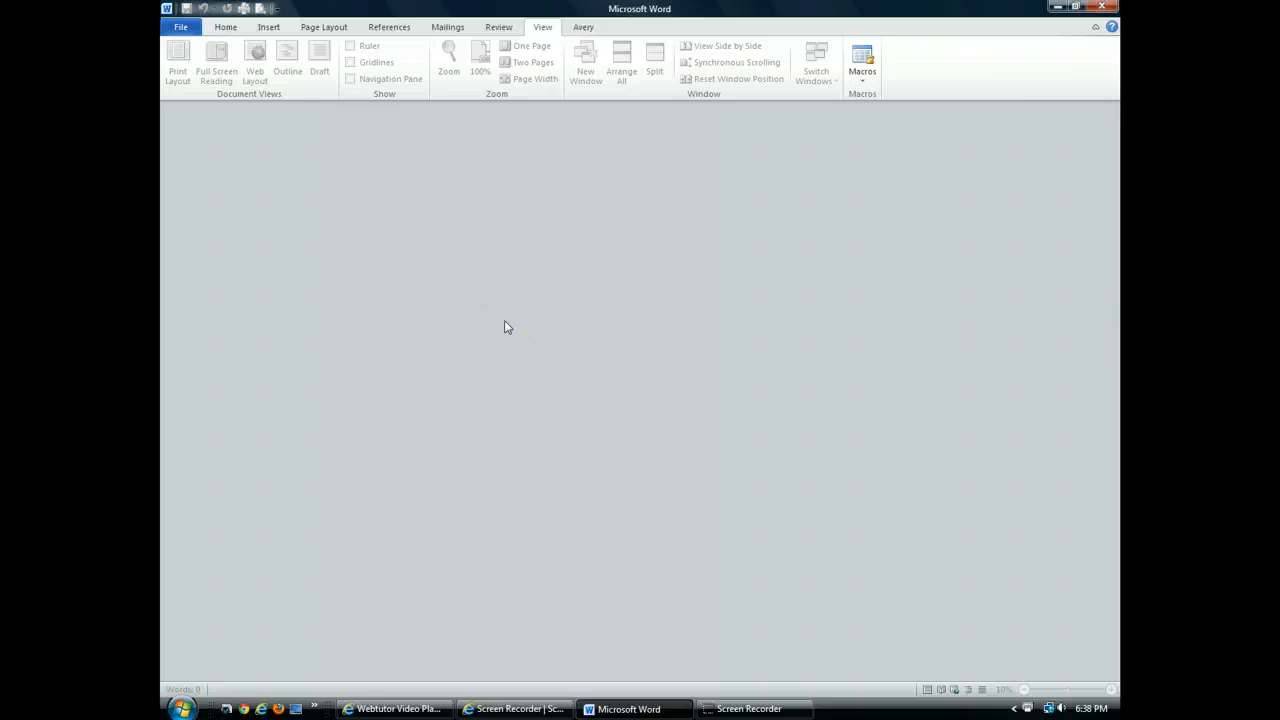